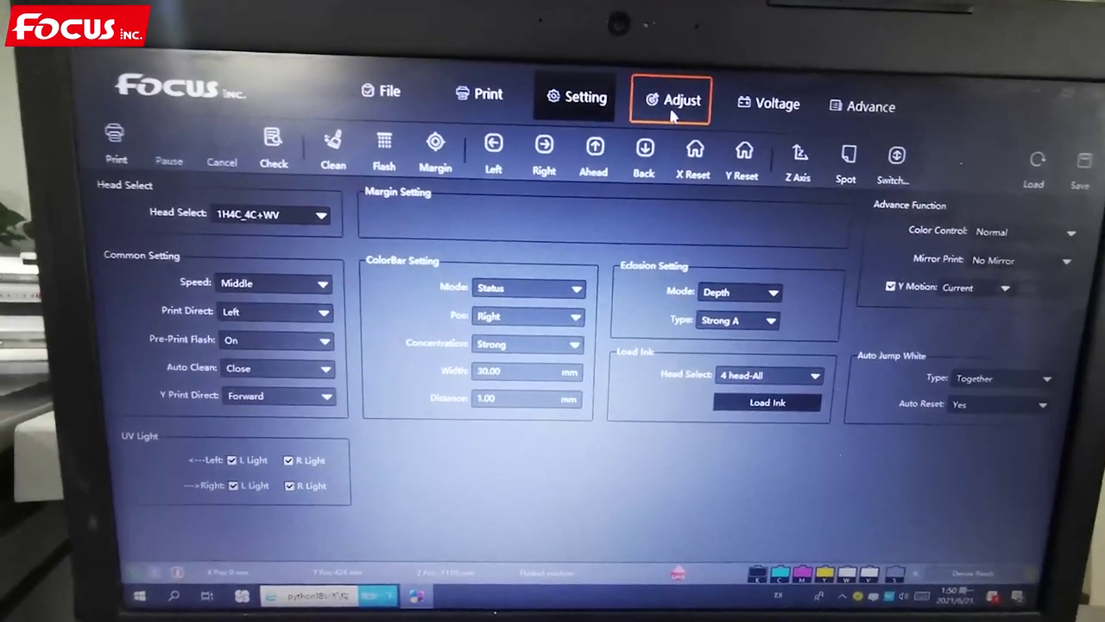
Step: Open the Head Space adjustment and look through the Horizontal L, Horizontal R and Vert Adjust calibration pages
left_click(658, 7)
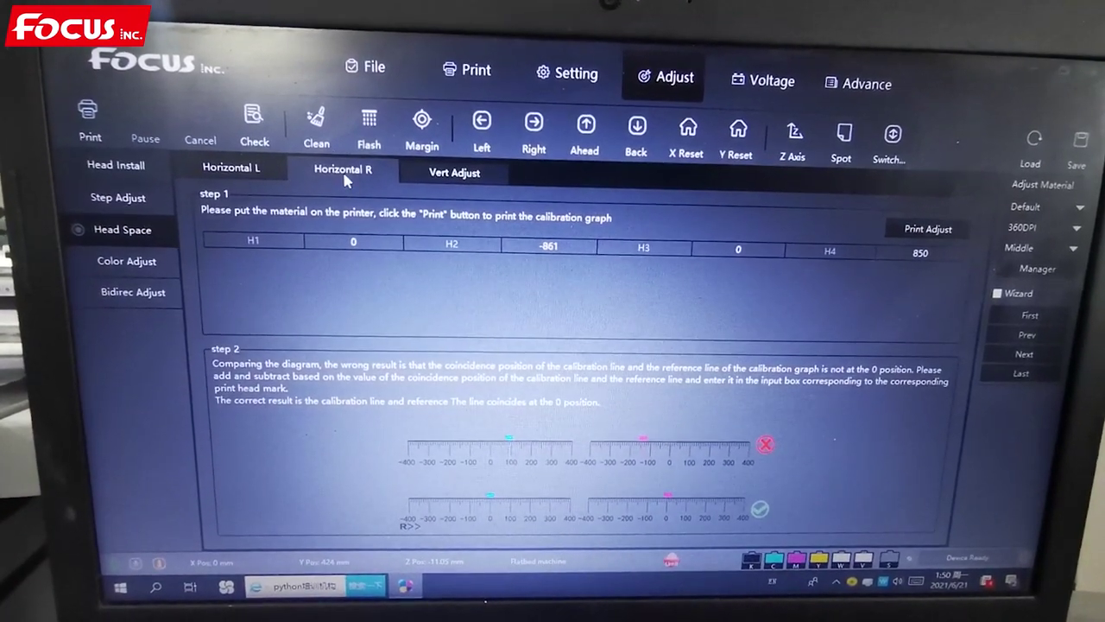
left_click(248, 171)
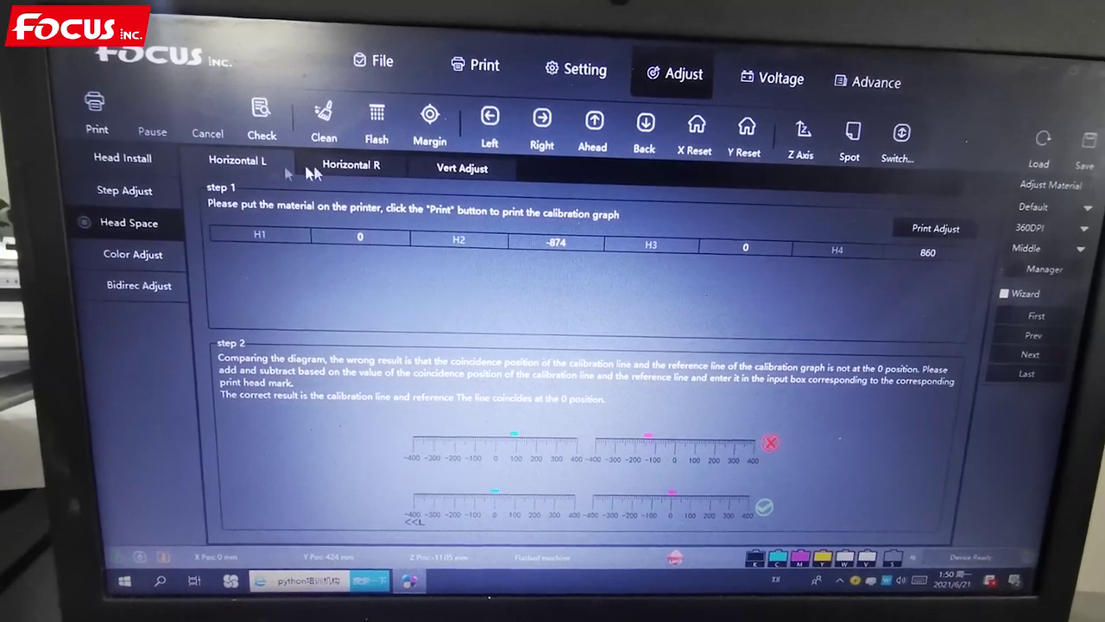
left_click(462, 169)
left_click(255, 154)
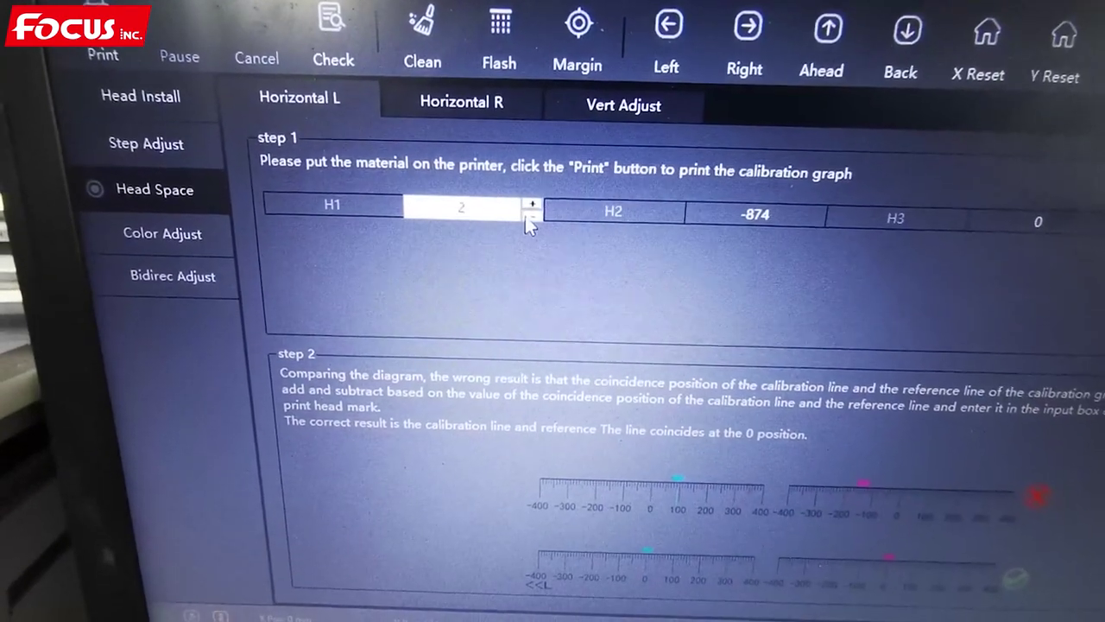
Step: Keep the Horizontal L head space values at H1 0, H2 -874 and H4 860, and save the adjustment
left_click(587, 212)
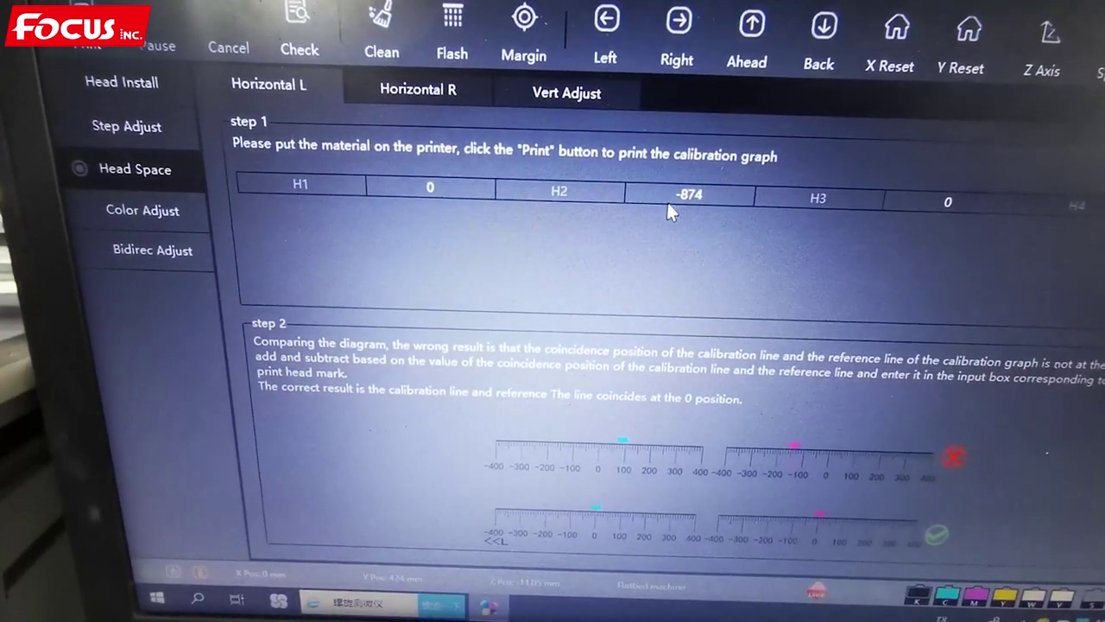
left_click(667, 199)
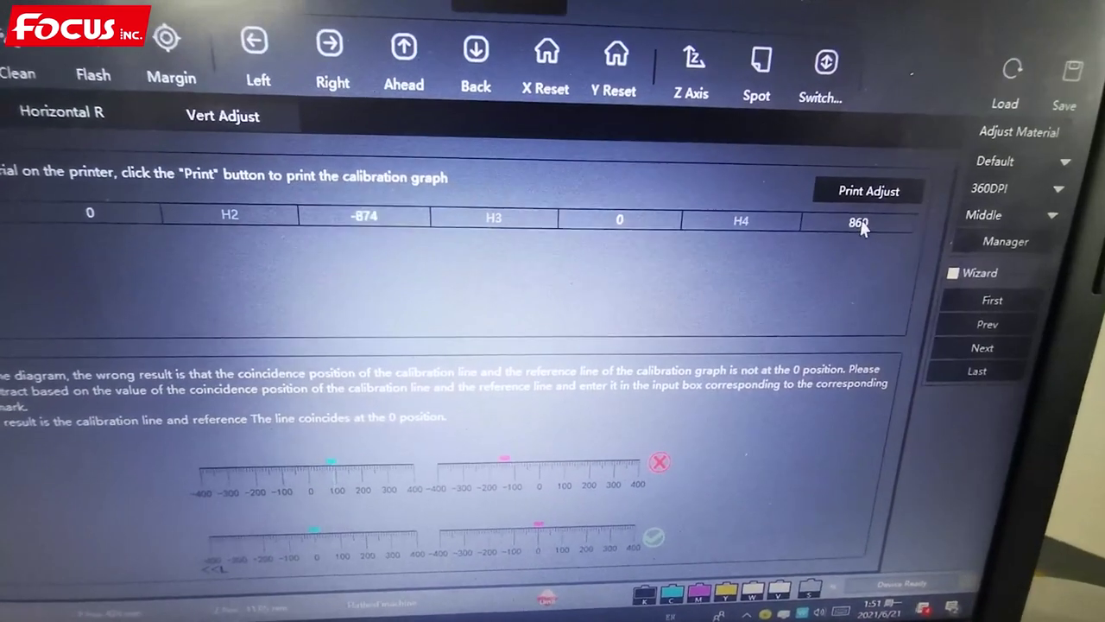
left_click(929, 209)
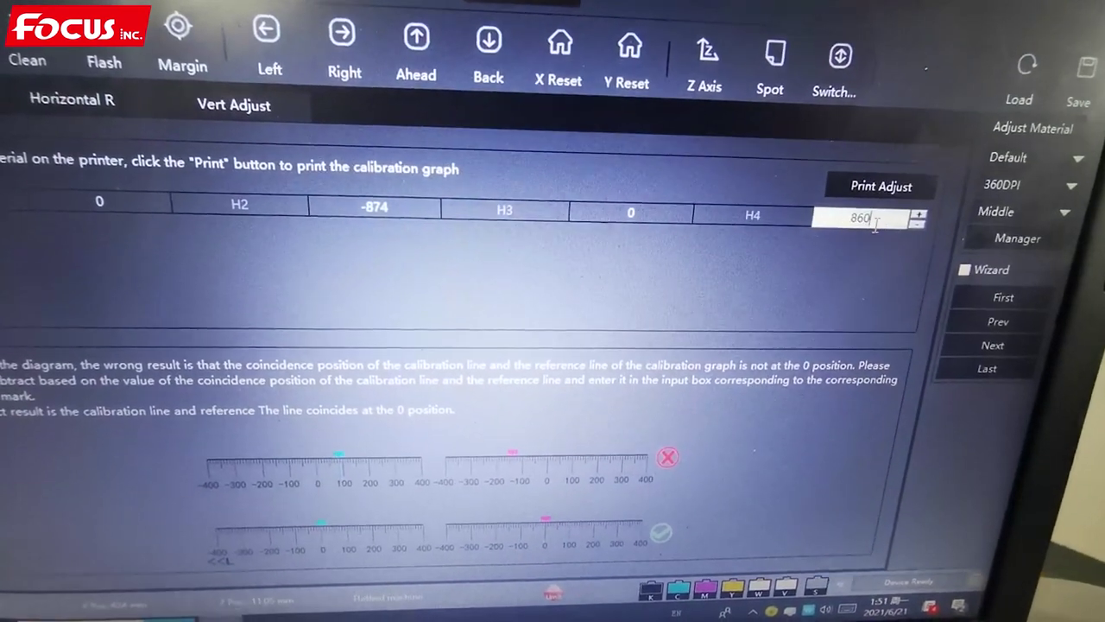
left_click(882, 252)
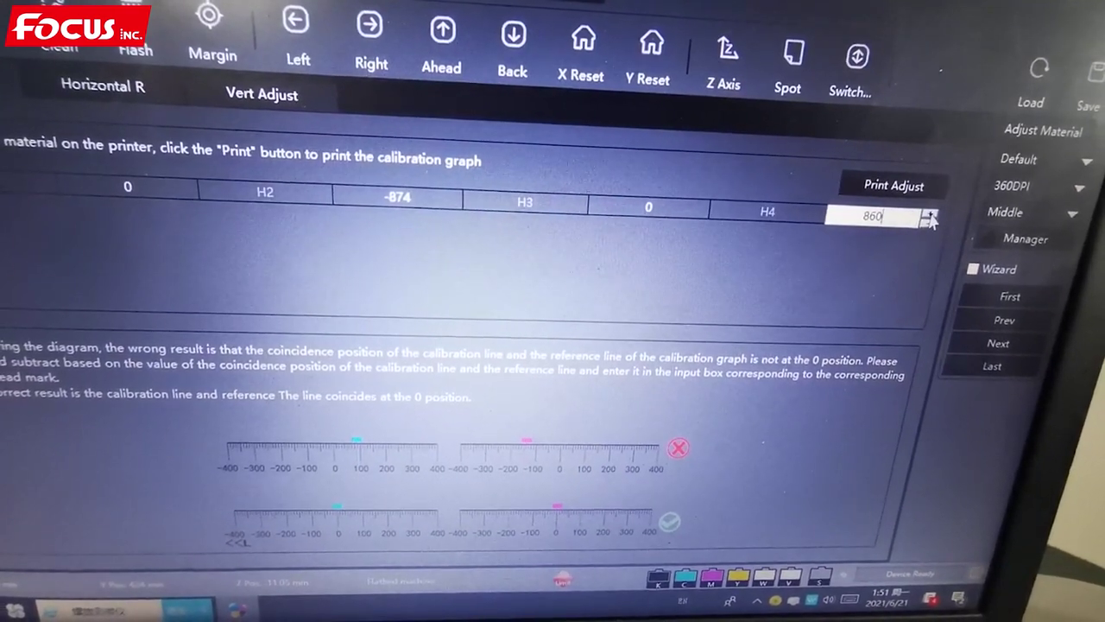
left_click(929, 215)
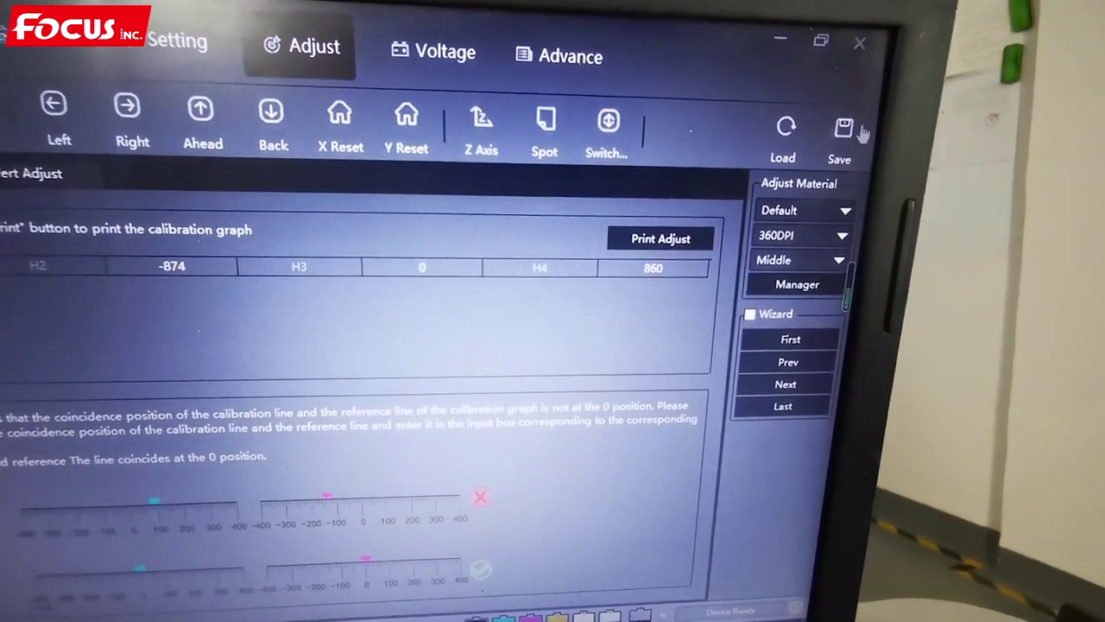
left_click(850, 133)
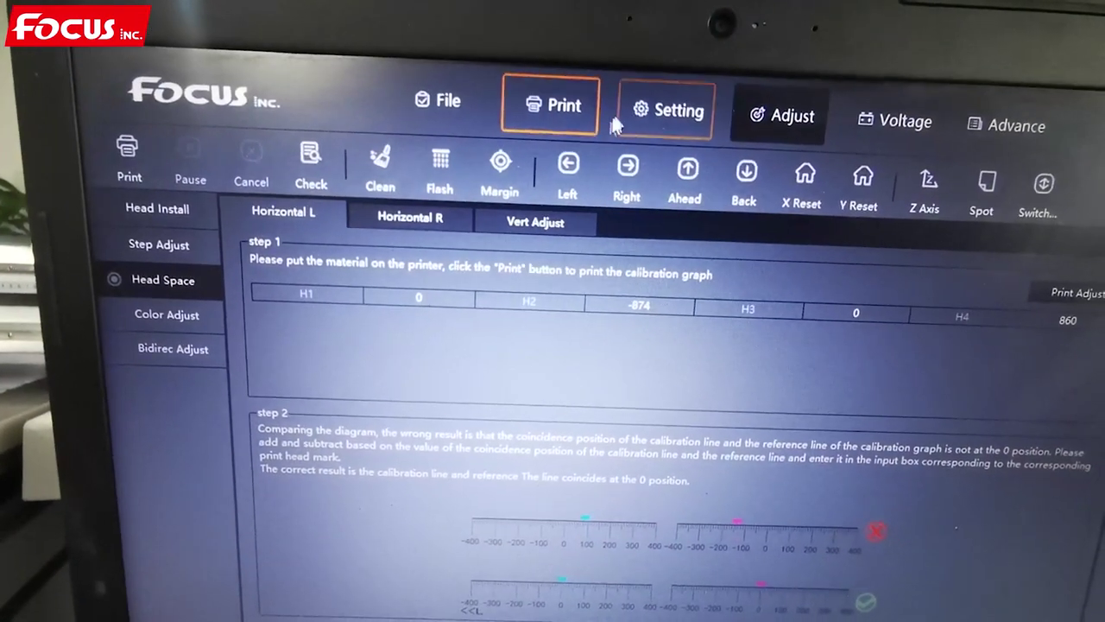
Step: Set the common print direction to Right and save the settings
left_click(618, 122)
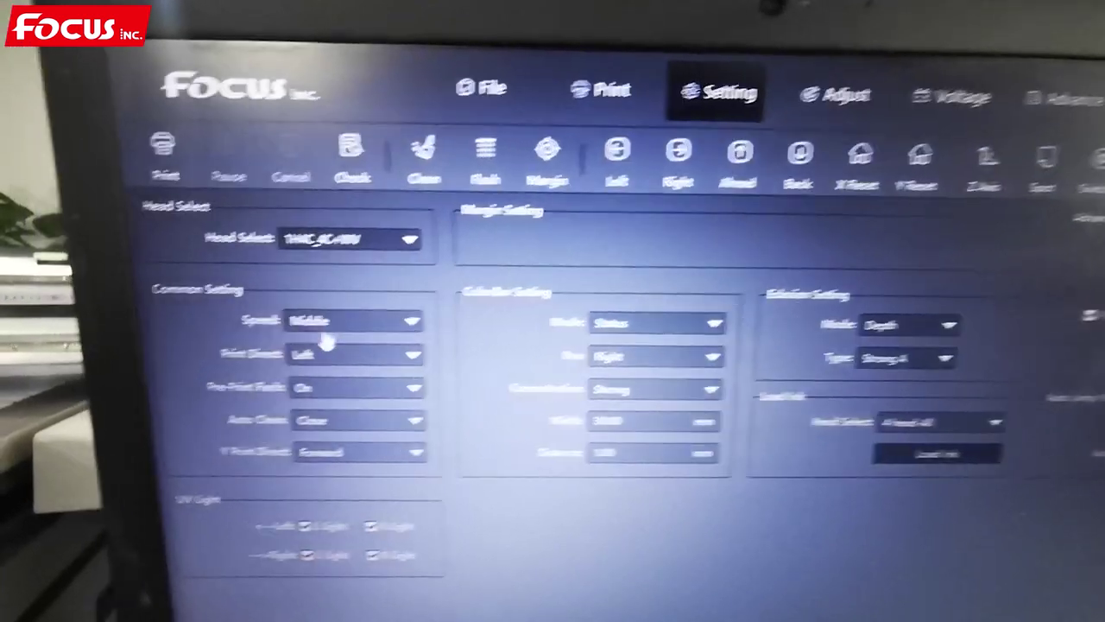
left_click(333, 353)
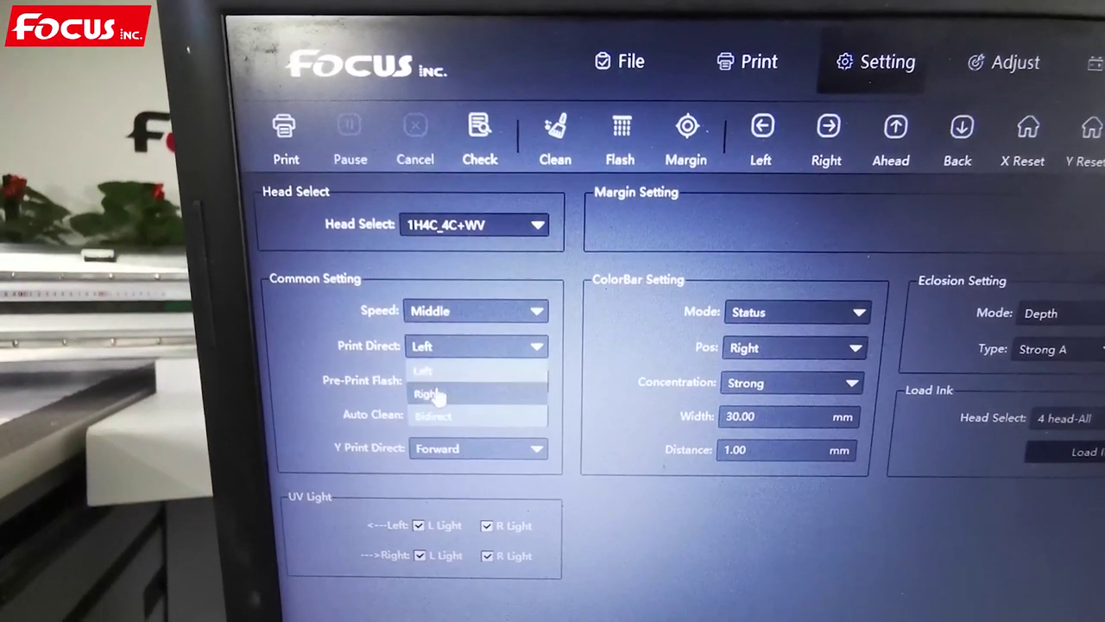
left_click(436, 395)
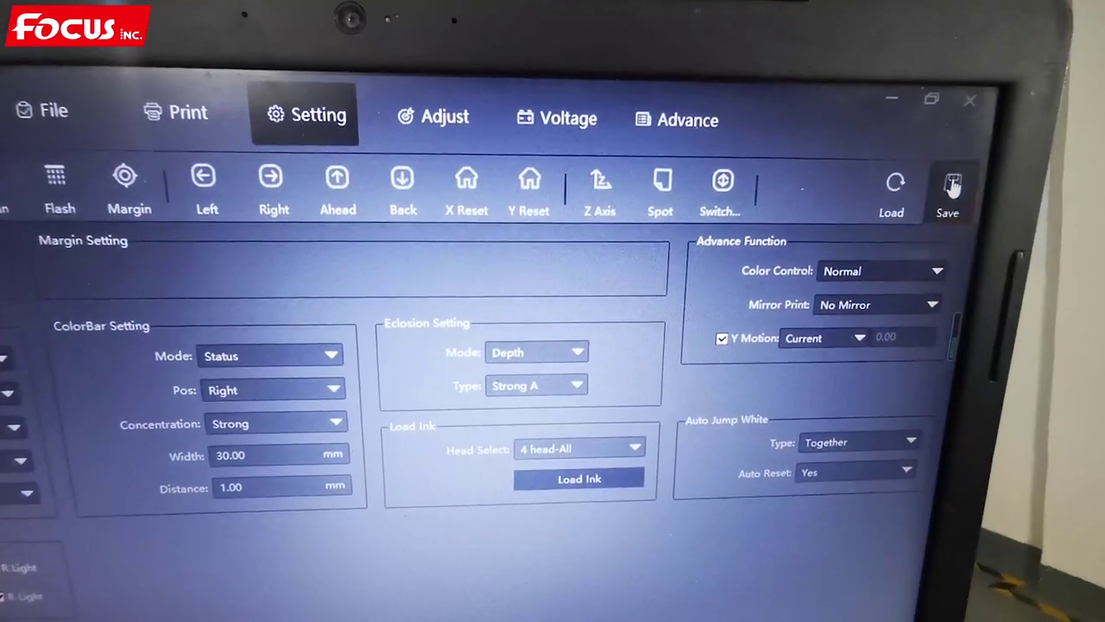
left_click(952, 187)
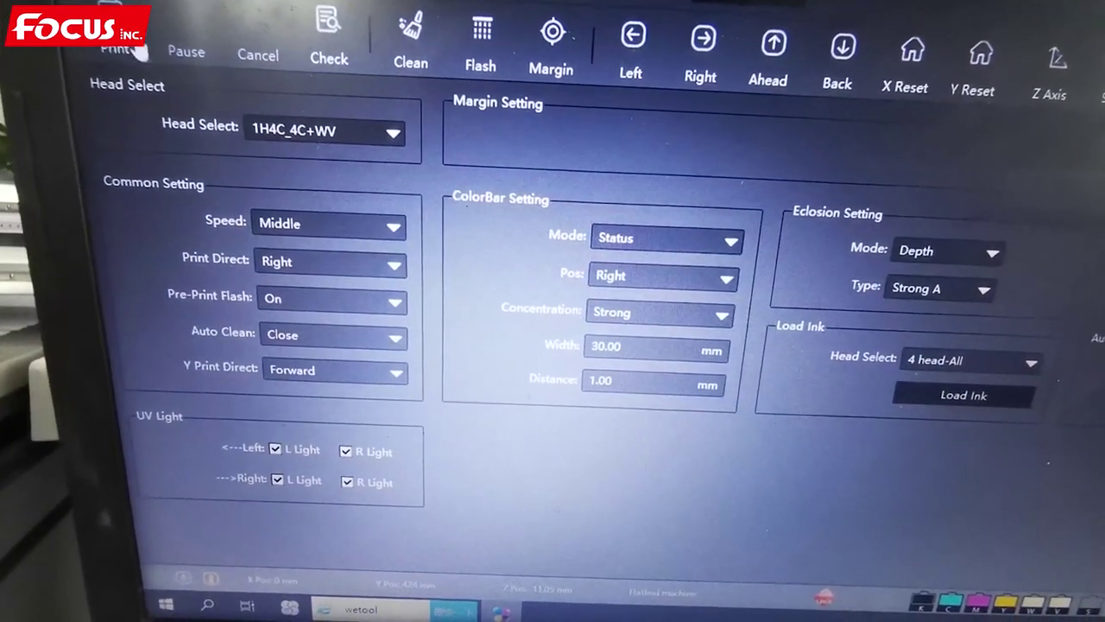
Step: Load the Color offset calibration file from the Test-print-file folder into the print job list and check the job's task options
left_click(136, 51)
left_click(855, 183)
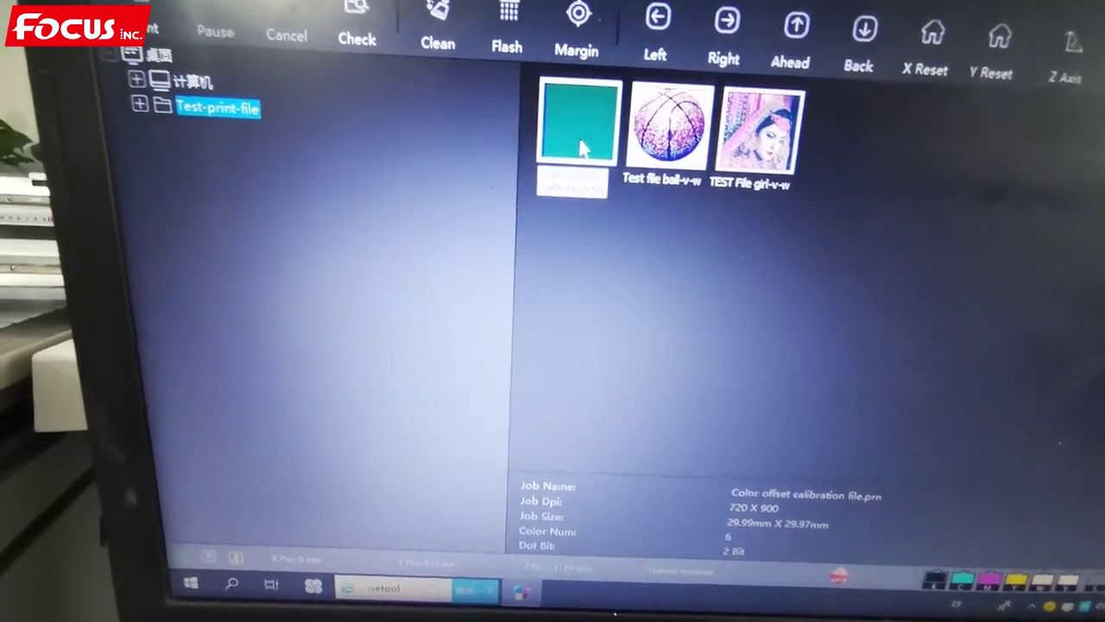
left_click(565, 138)
double_click(580, 147)
right_click(219, 252)
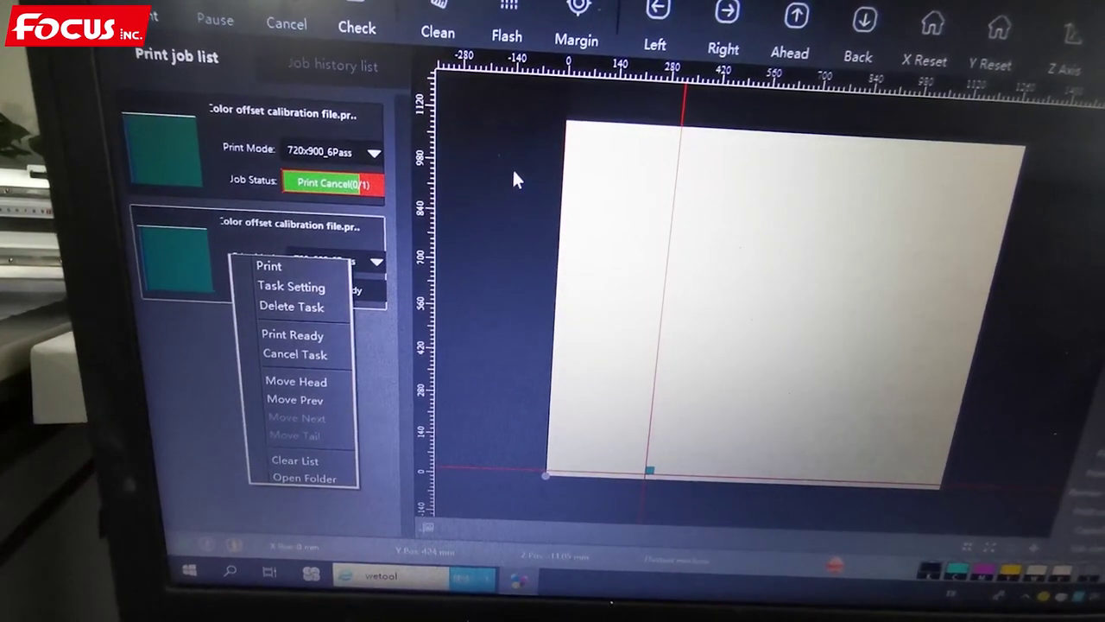
left_click(660, 147)
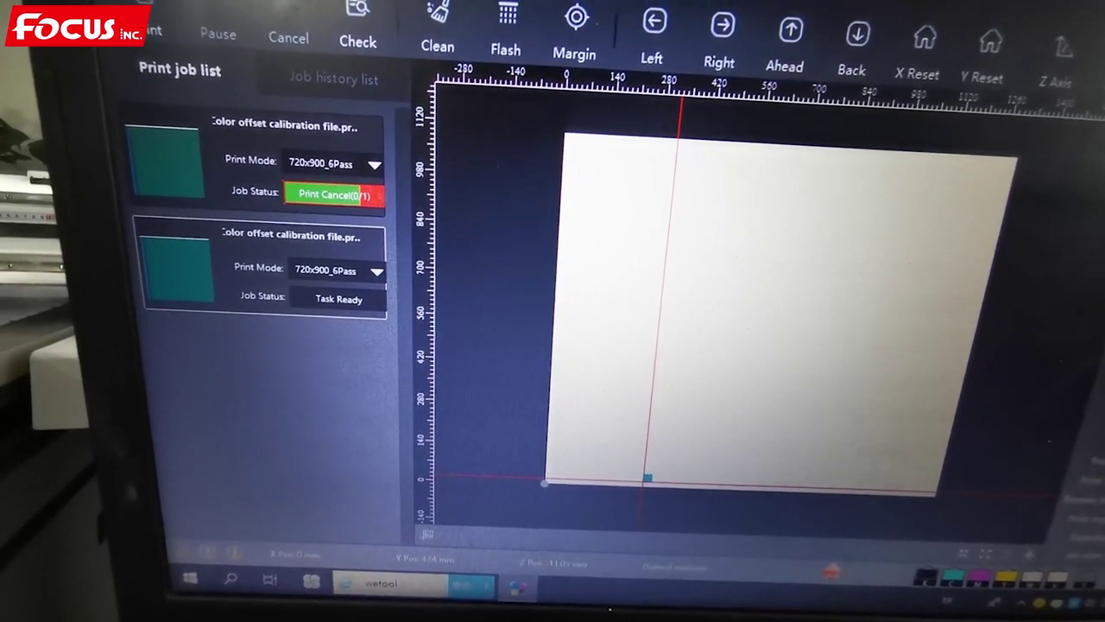
Step: Return to the Head Space adjustment and review the H1, H2, H3 and H4 entries for Horizontal R
left_click(789, 86)
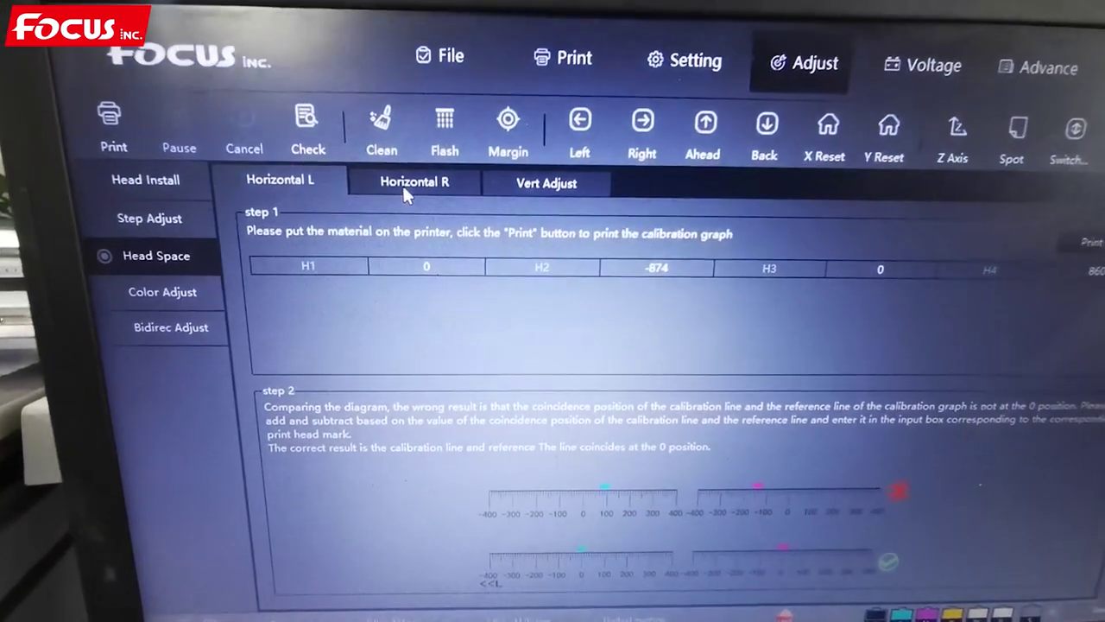
left_click(415, 181)
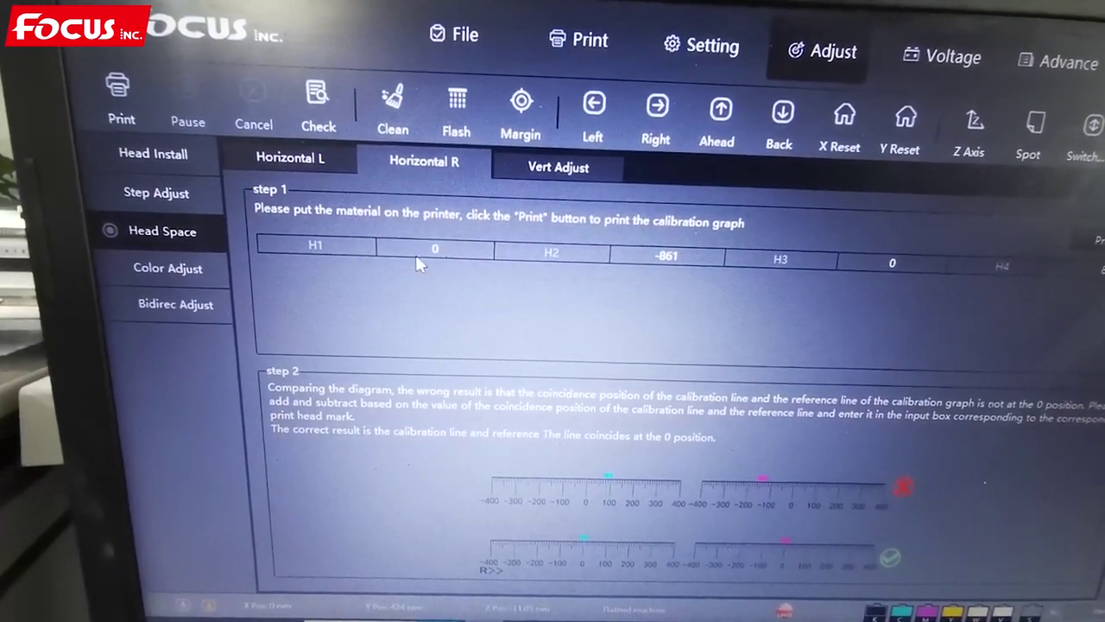
left_click(443, 252)
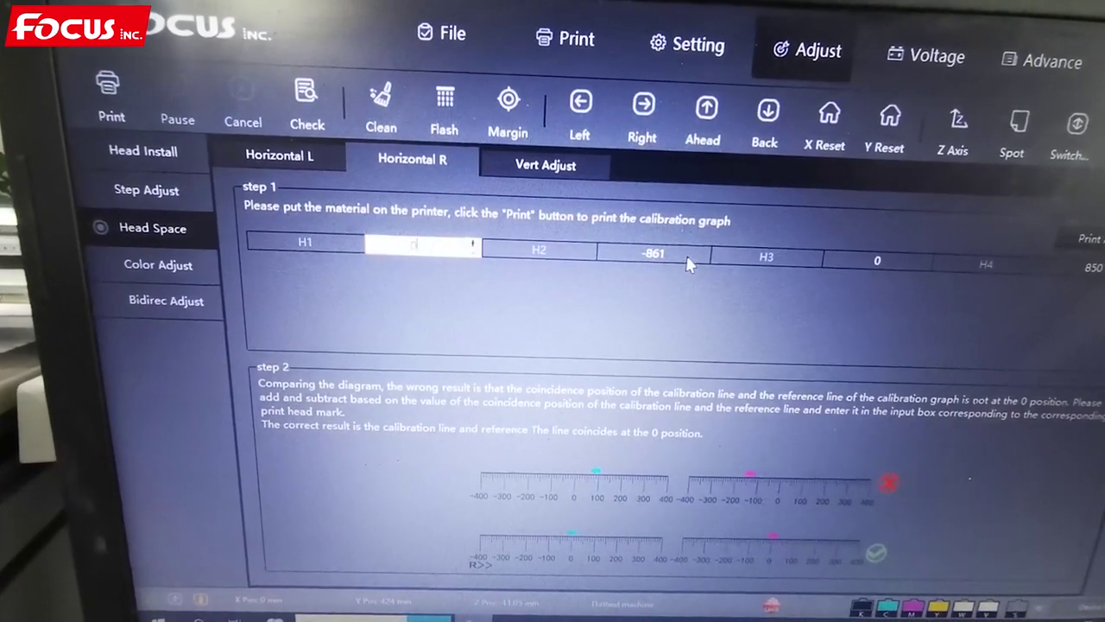
left_click(686, 257)
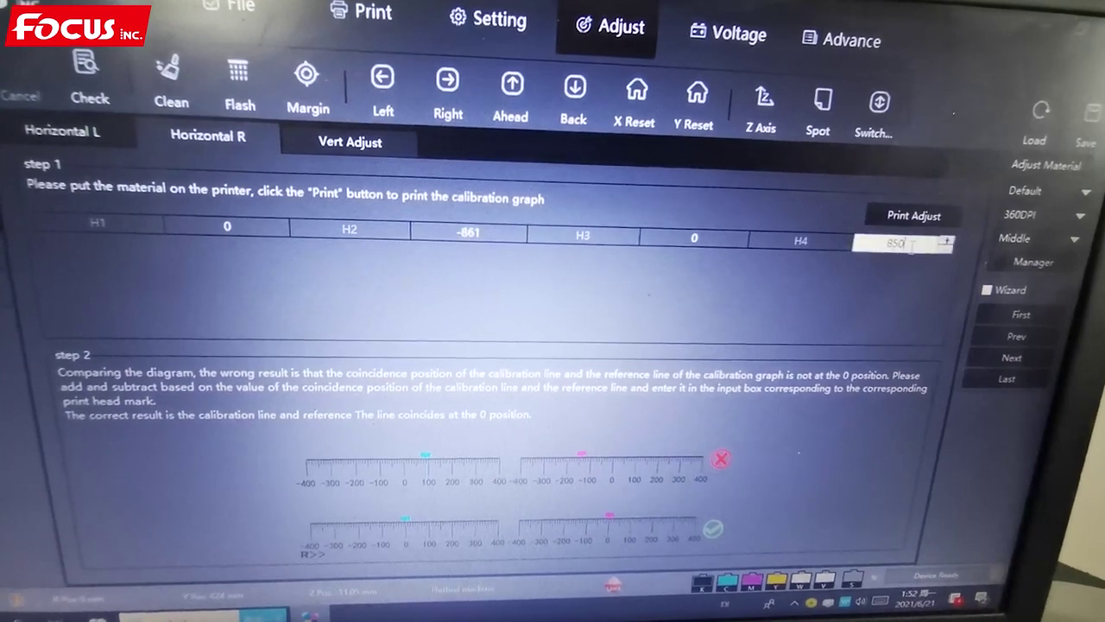
left_click(734, 238)
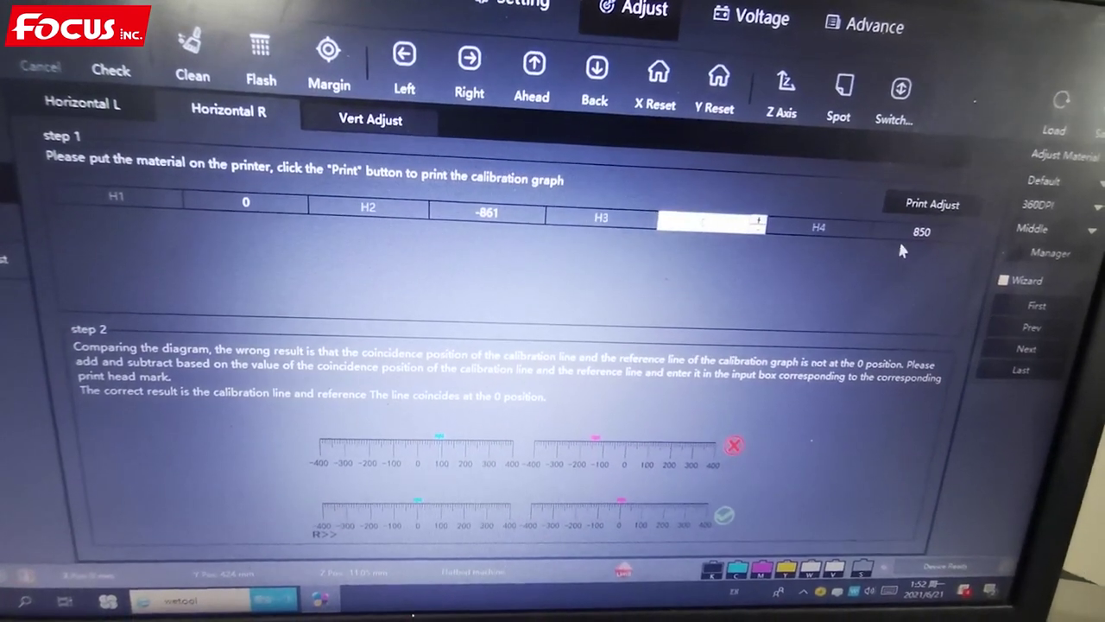
left_click(898, 245)
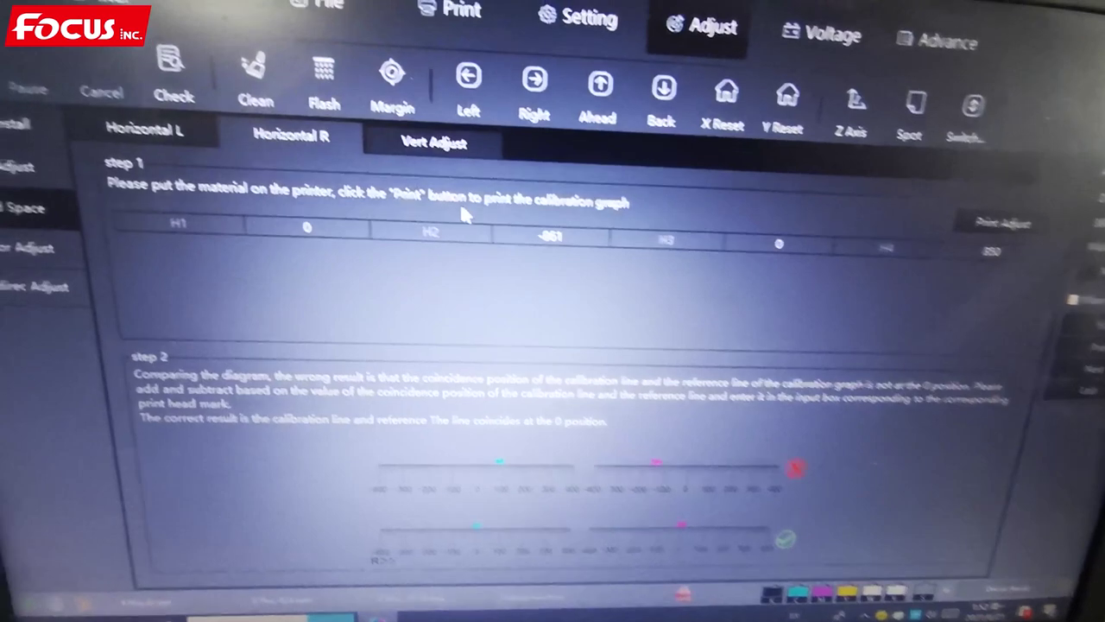
Step: Review the H1, H2 and H4 entries of the vertical head space calibration
left_click(390, 107)
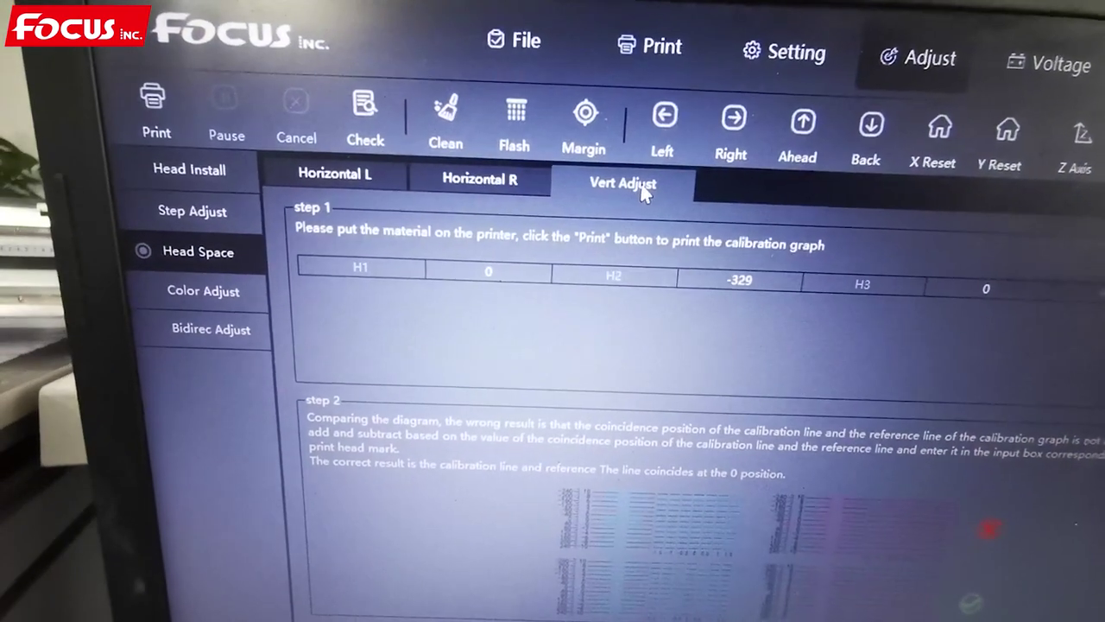
left_click(488, 271)
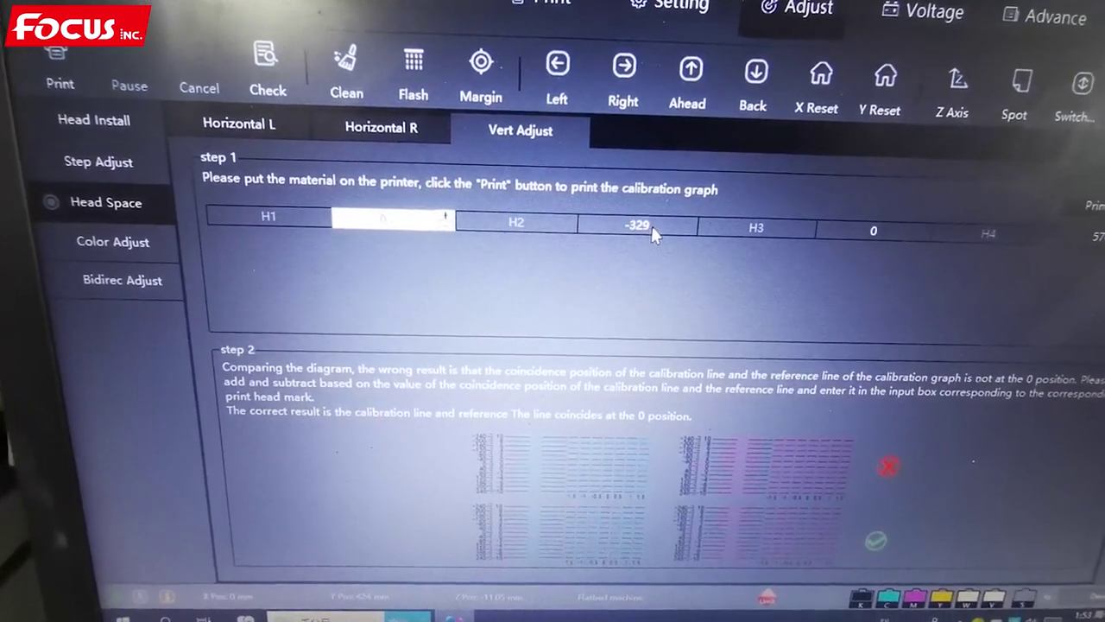
left_click(652, 230)
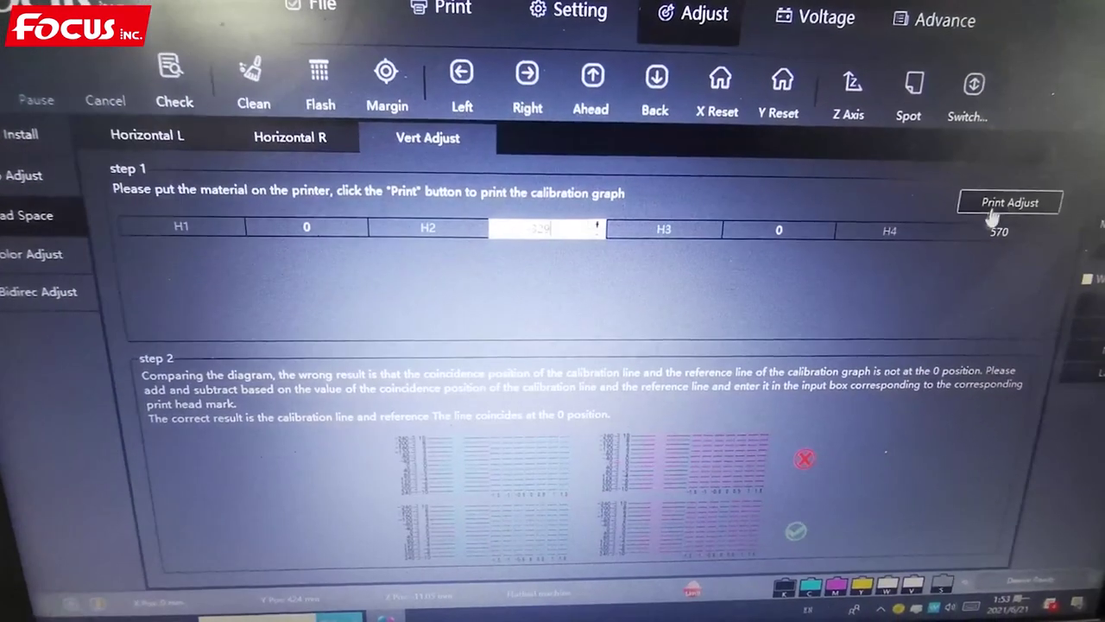
left_click(994, 230)
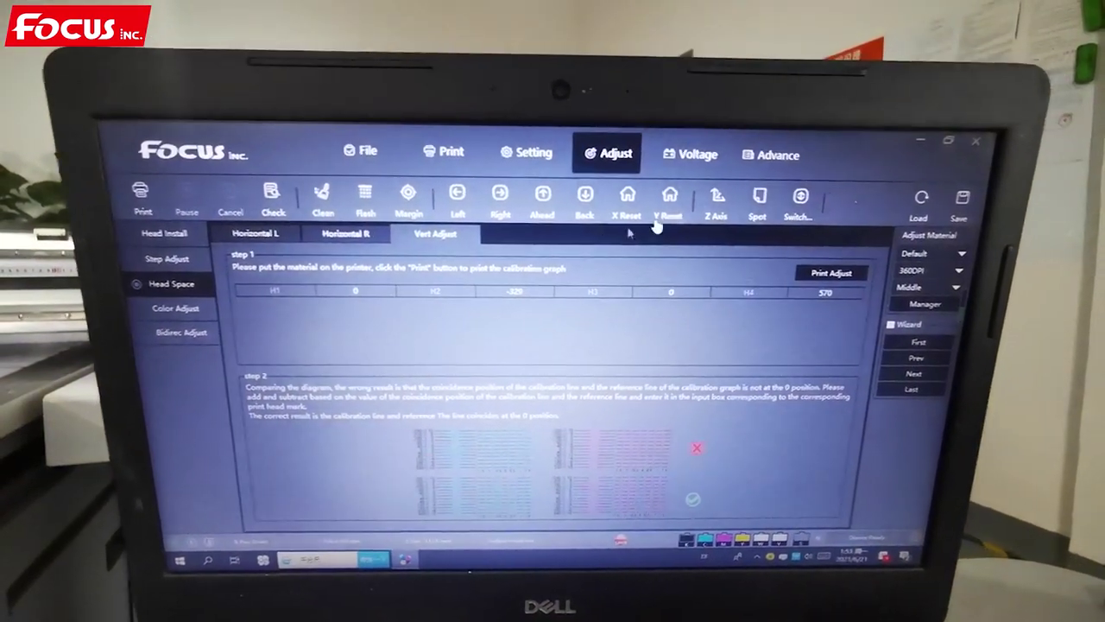
left_click(656, 226)
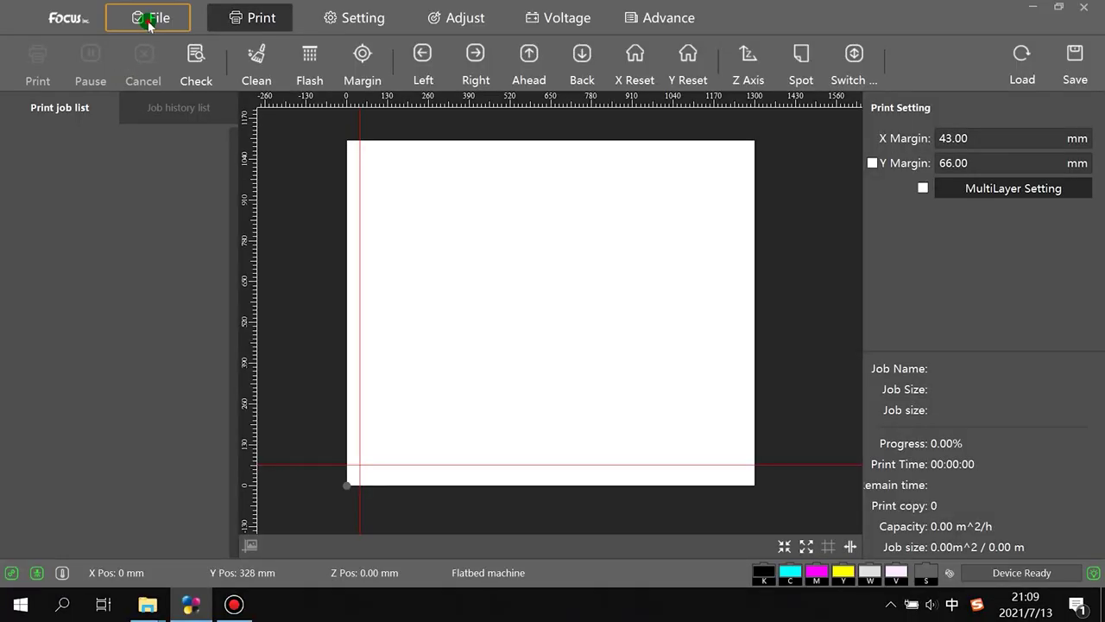
Step: Browse to the 5. Test print file folder and load the Color offset calibration file as a print job
left_click(149, 17)
left_click(197, 411)
left_click(197, 428)
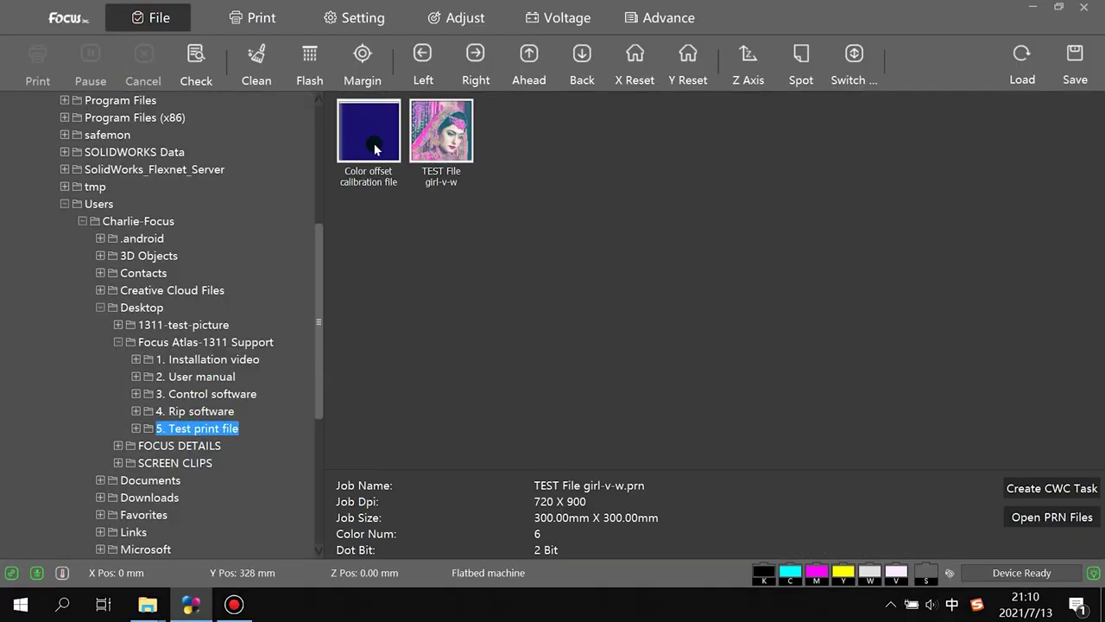
double_click(376, 149)
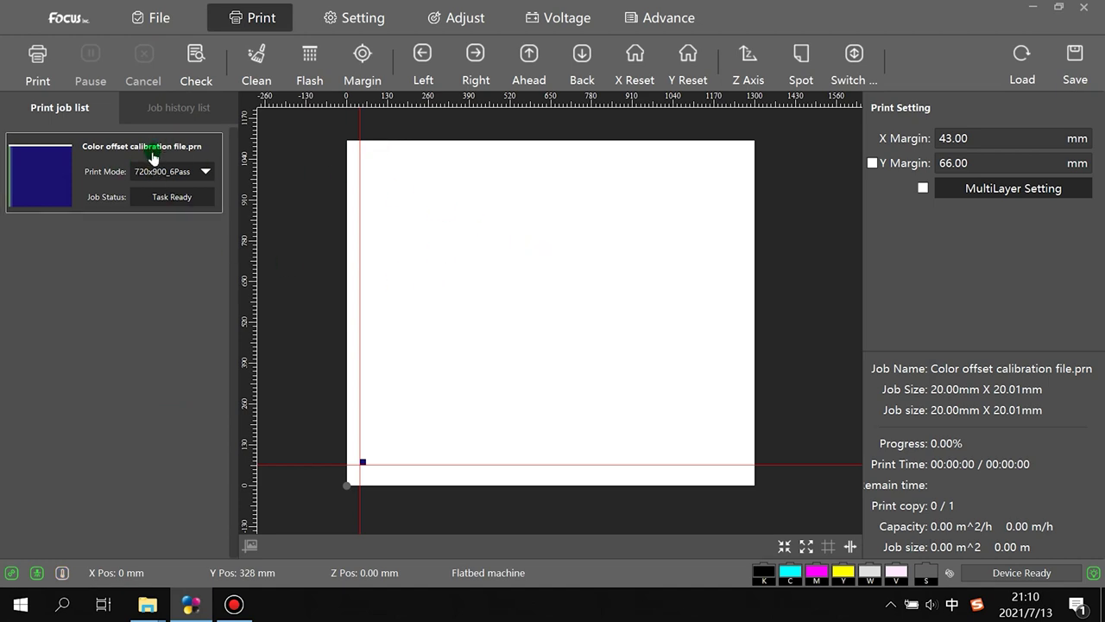
Step: Examine the task settings of the color offset calibration job, including its job info, and close them without changes
left_click(106, 158)
right_click(125, 177)
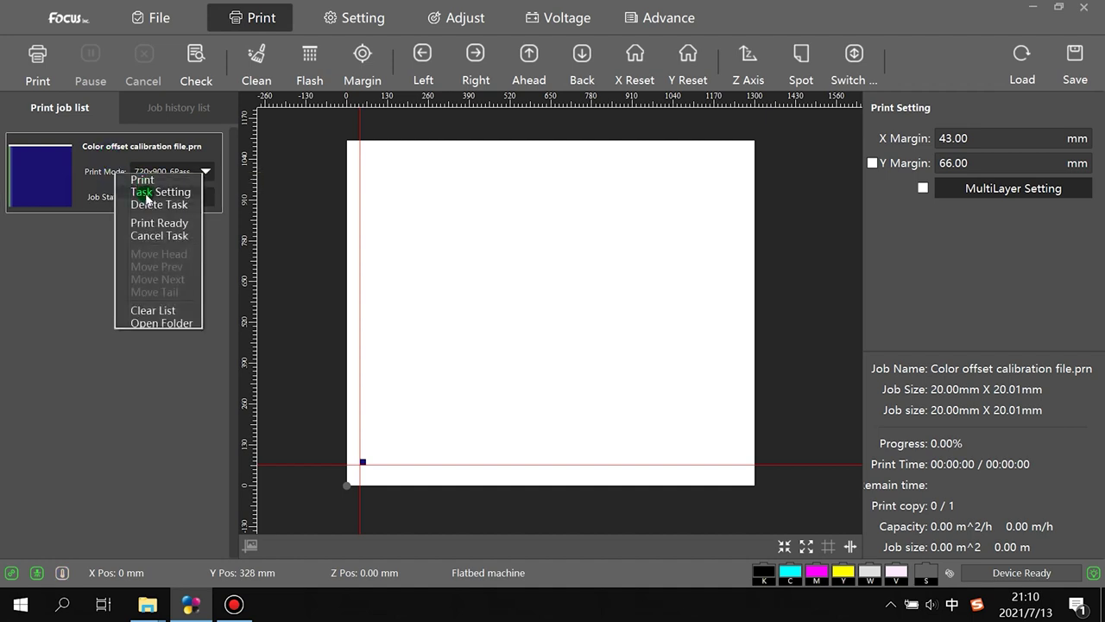
left_click(146, 191)
left_click(557, 390)
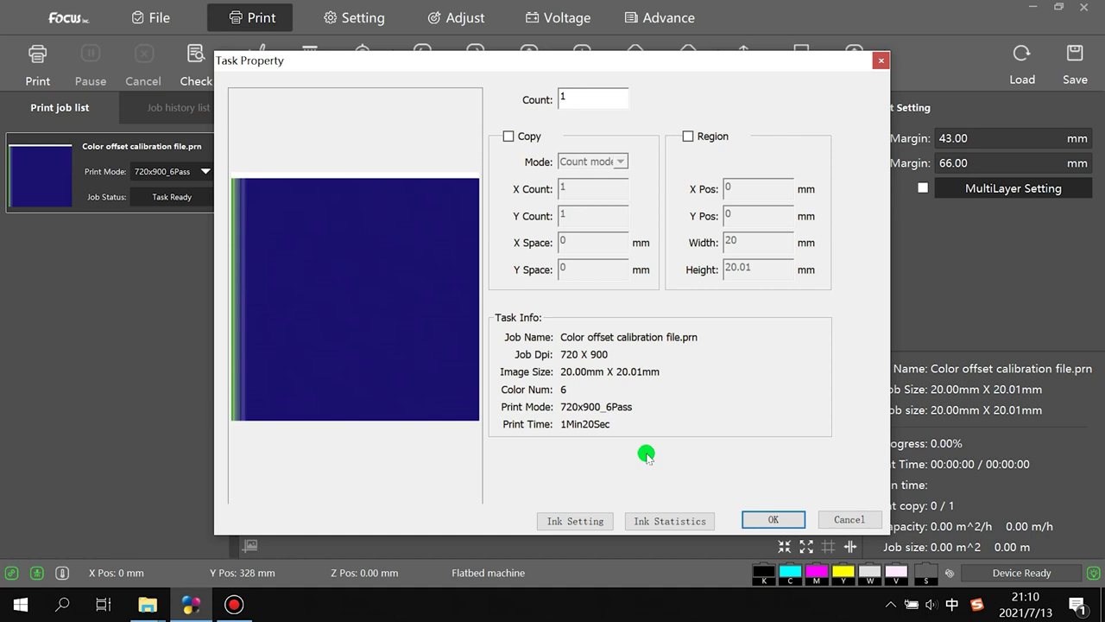
left_click(880, 63)
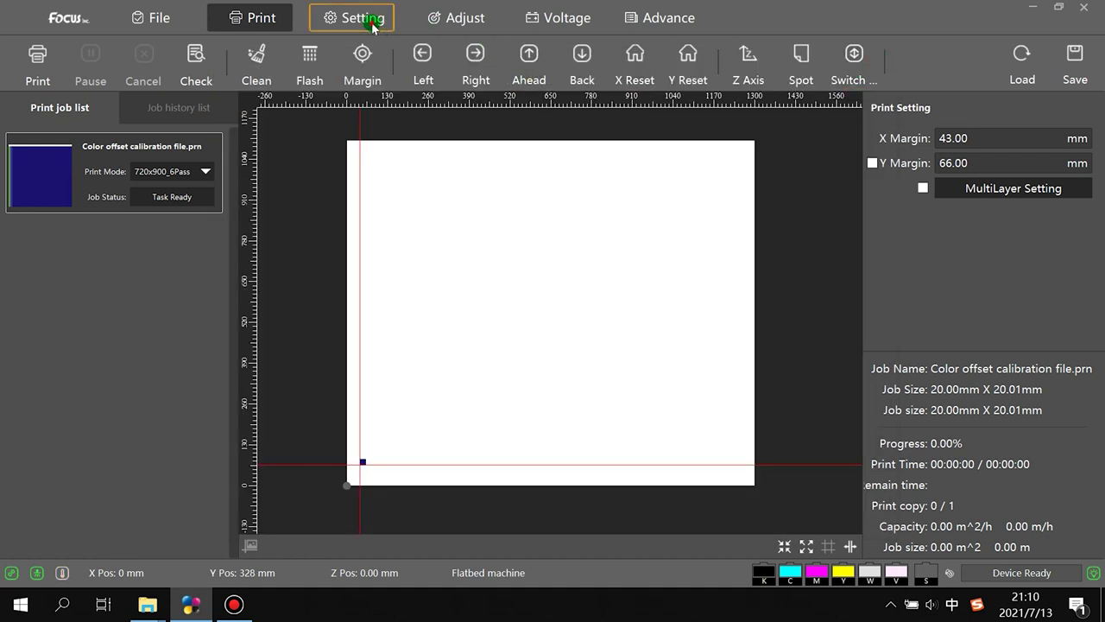
Step: Set the Color Control advance function to Normal and save the print settings
left_click(374, 23)
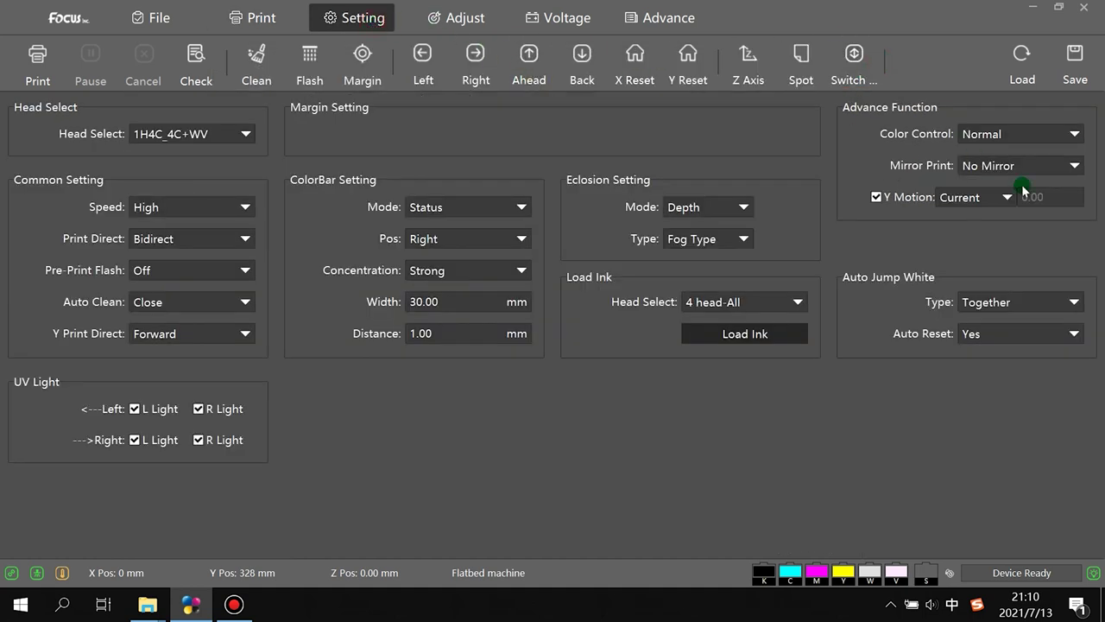
left_click(1004, 134)
left_click(992, 155)
left_click(1001, 136)
left_click(997, 154)
left_click(1003, 132)
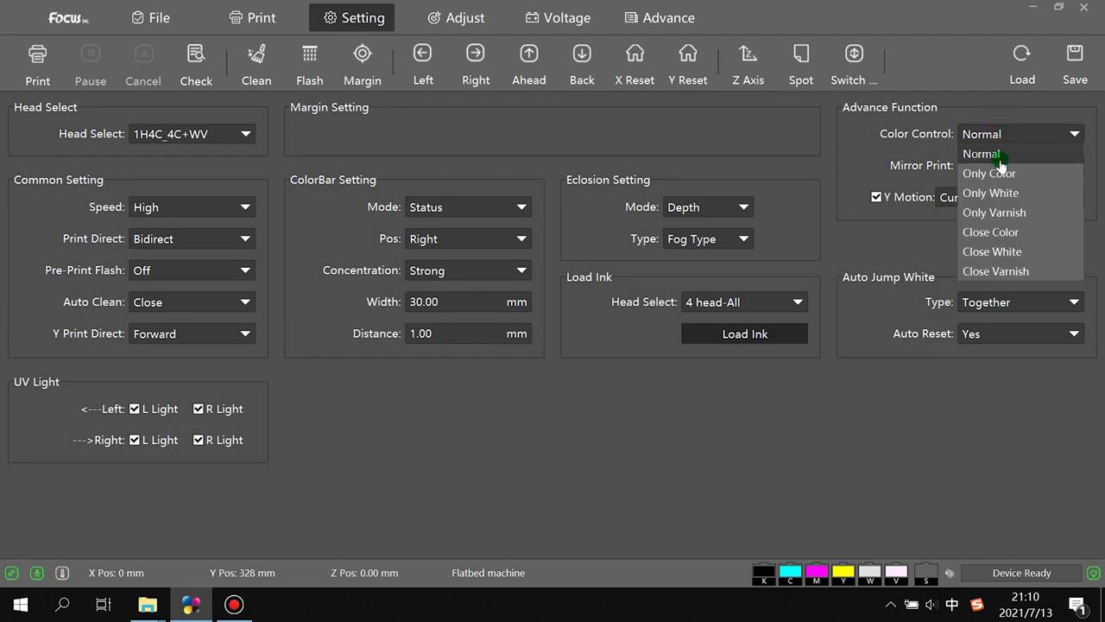
left_click(1000, 156)
left_click(1072, 69)
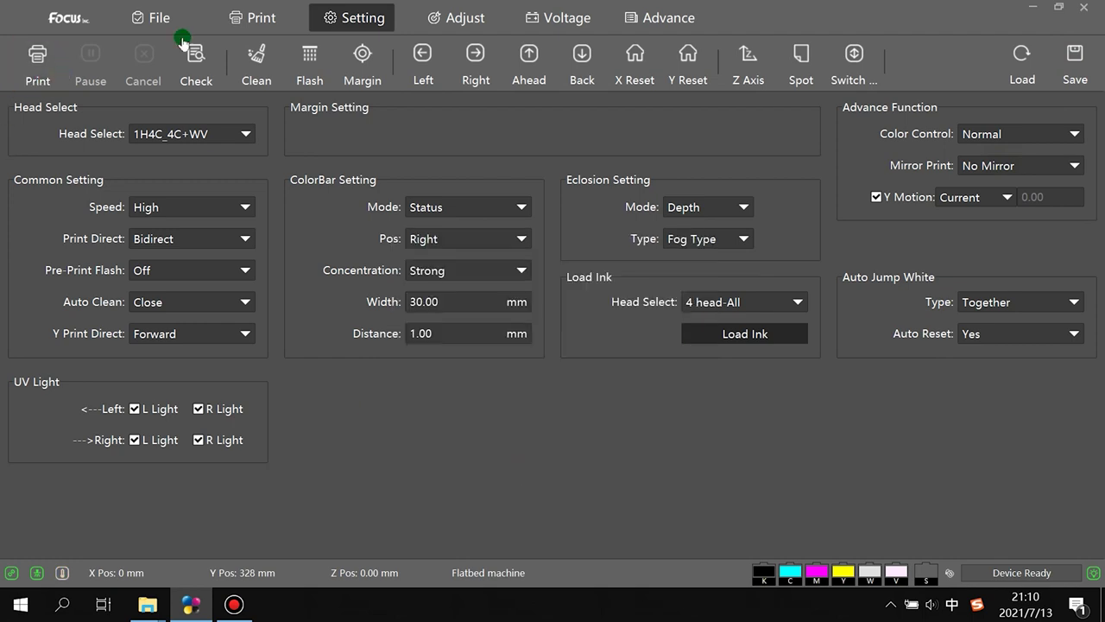
Step: Load the Color offset calibration file from the 5. Test print file folder as another print job
left_click(152, 24)
right_click(369, 141)
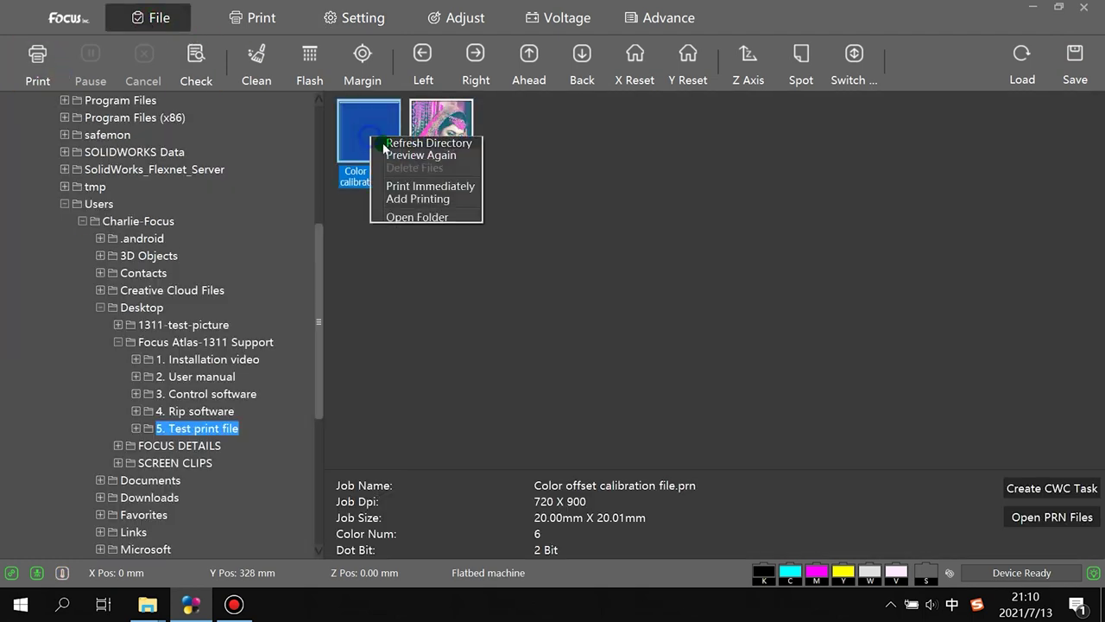
double_click(364, 141)
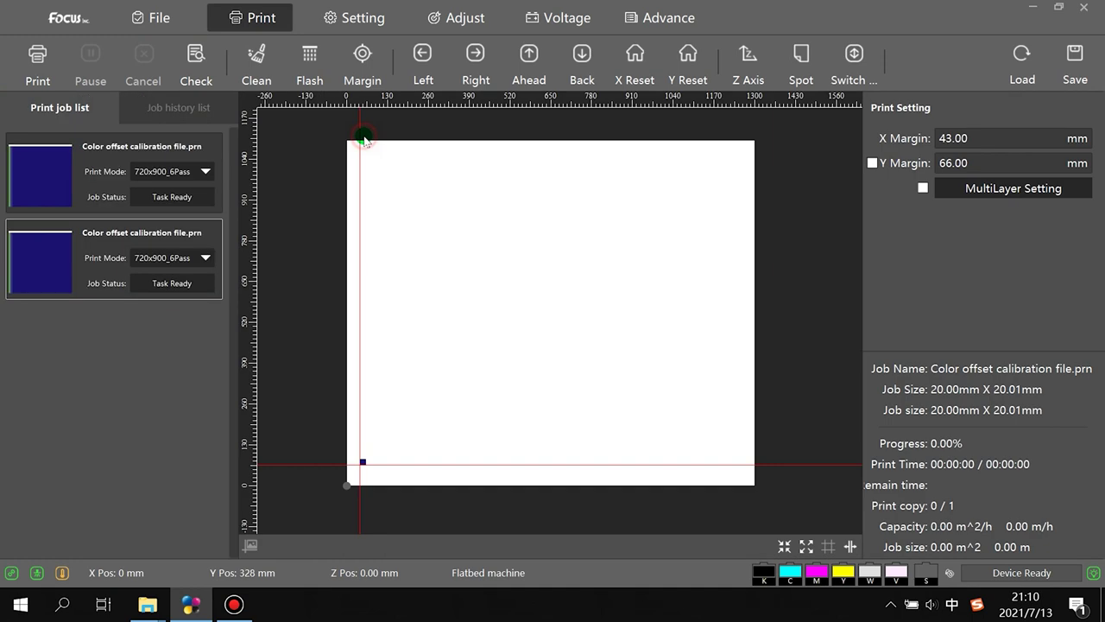
Step: Open Z axis debugging from the new job's print confirmation, move the Z axis up and back down, and close the control panel
right_click(101, 276)
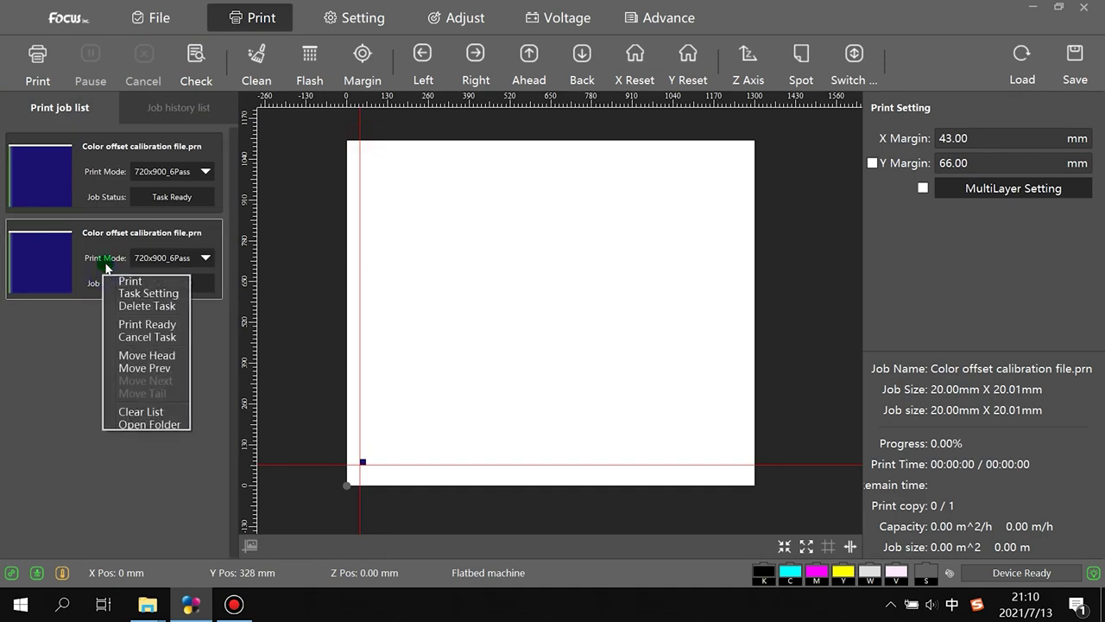
left_click(147, 283)
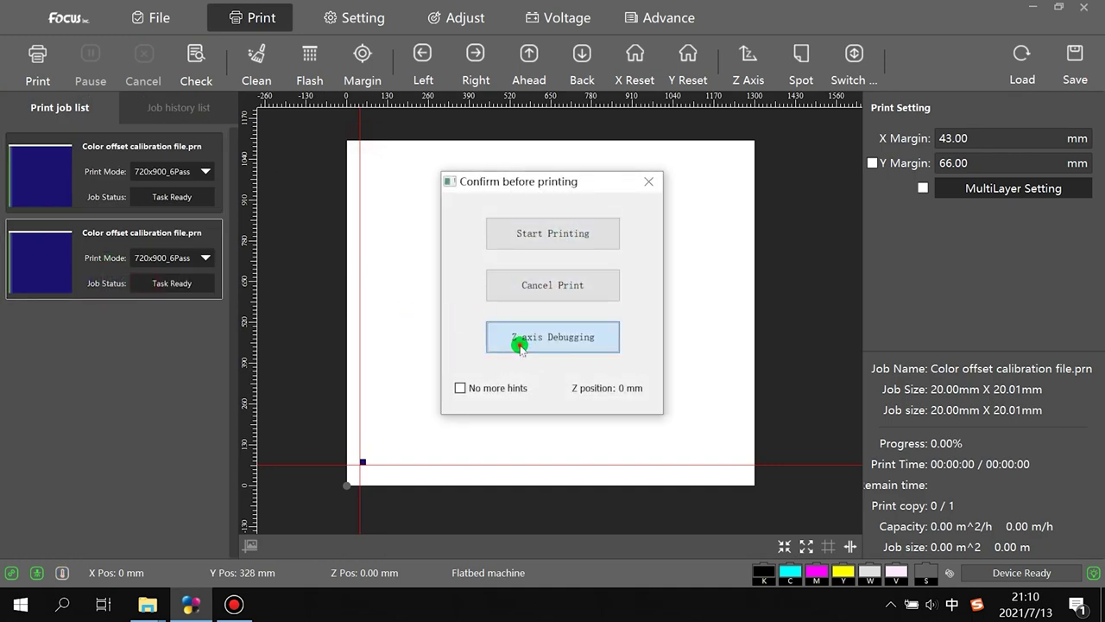
left_click(519, 346)
left_click(449, 173)
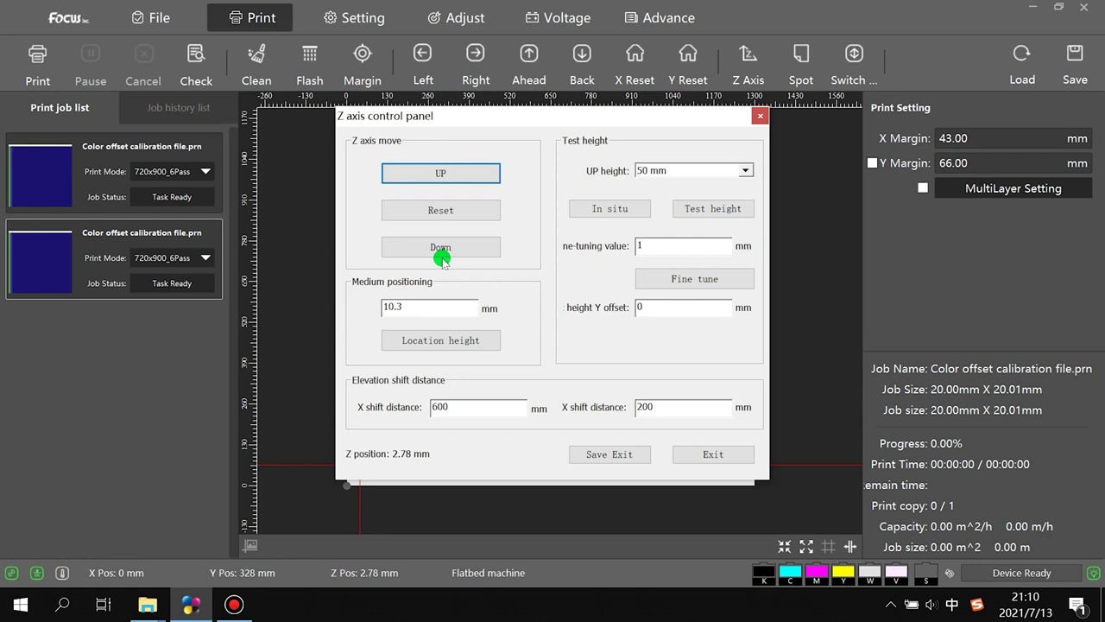
left_click(442, 256)
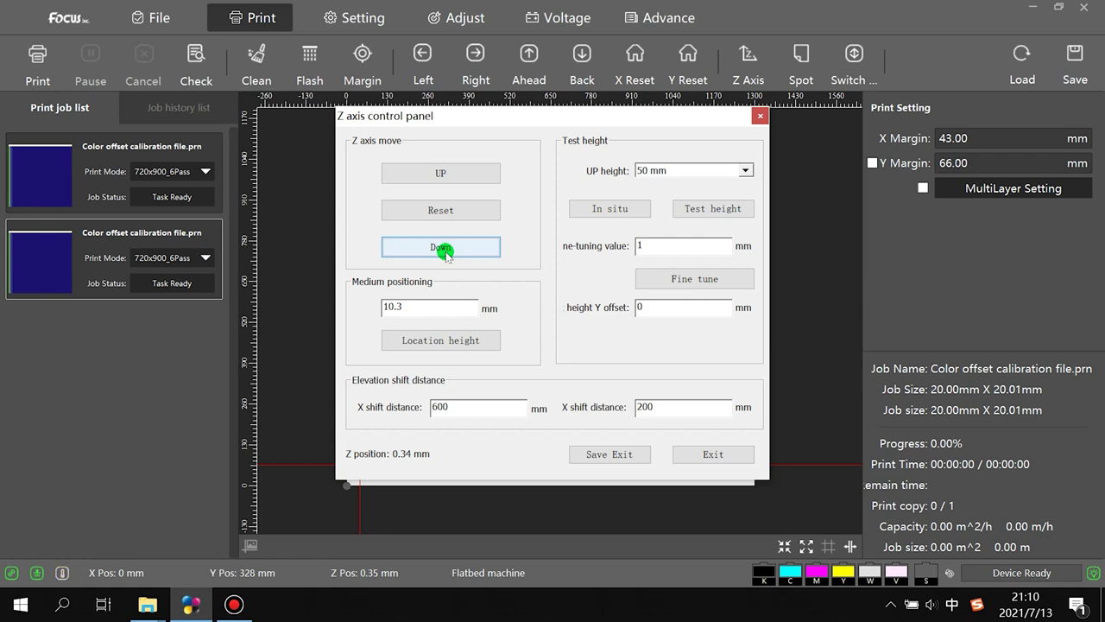
left_click(760, 114)
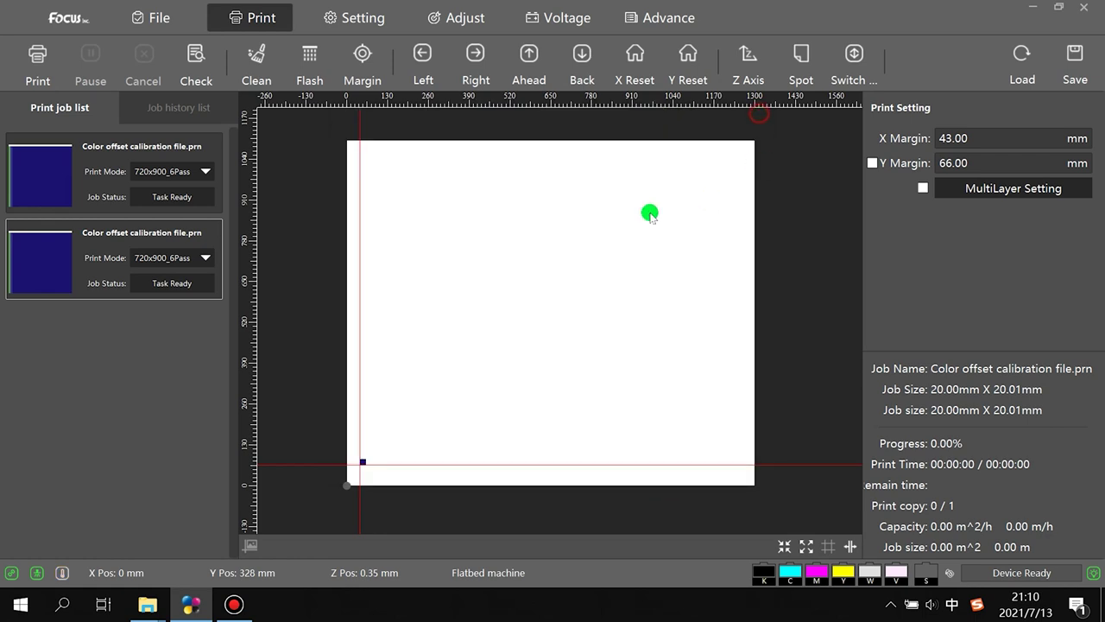
Step: Start printing the newly added color offset calibration job
left_click(36, 71)
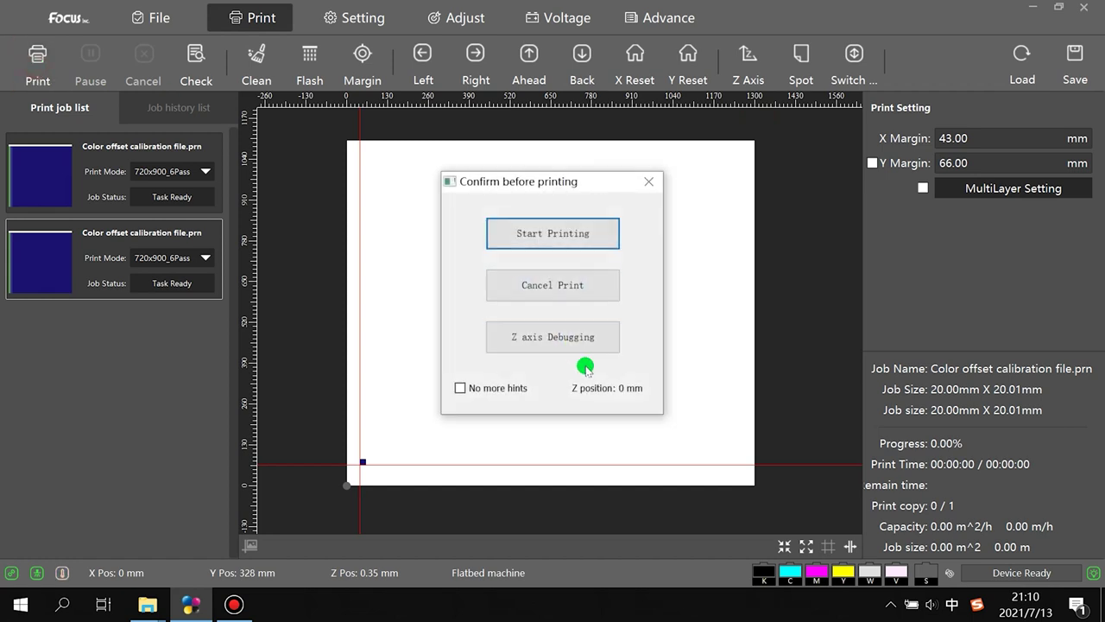
left_click(585, 239)
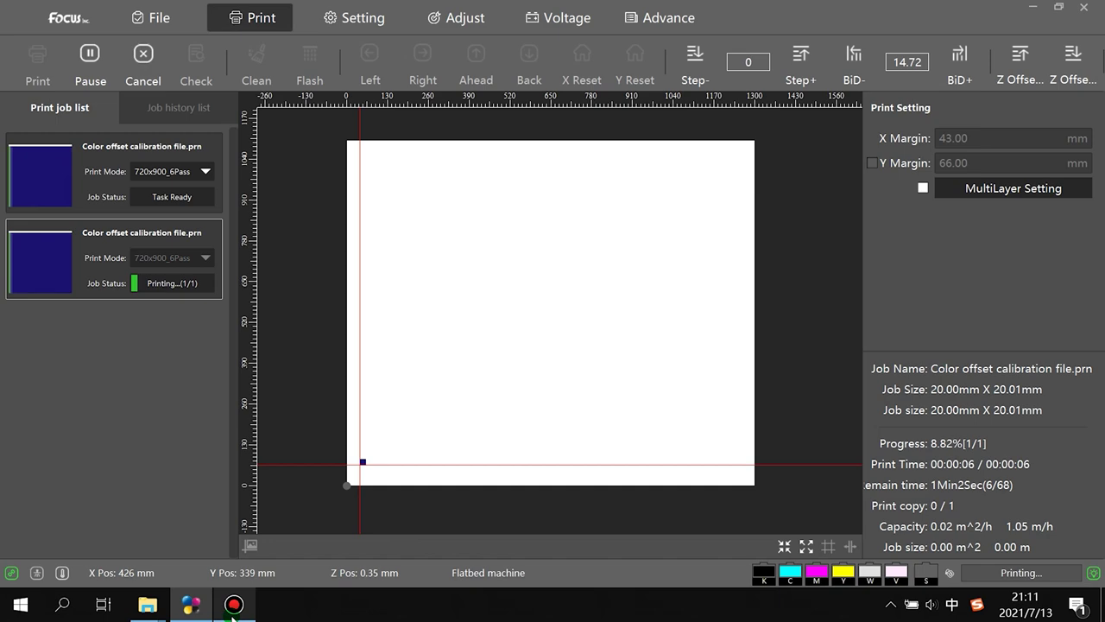
left_click(233, 604)
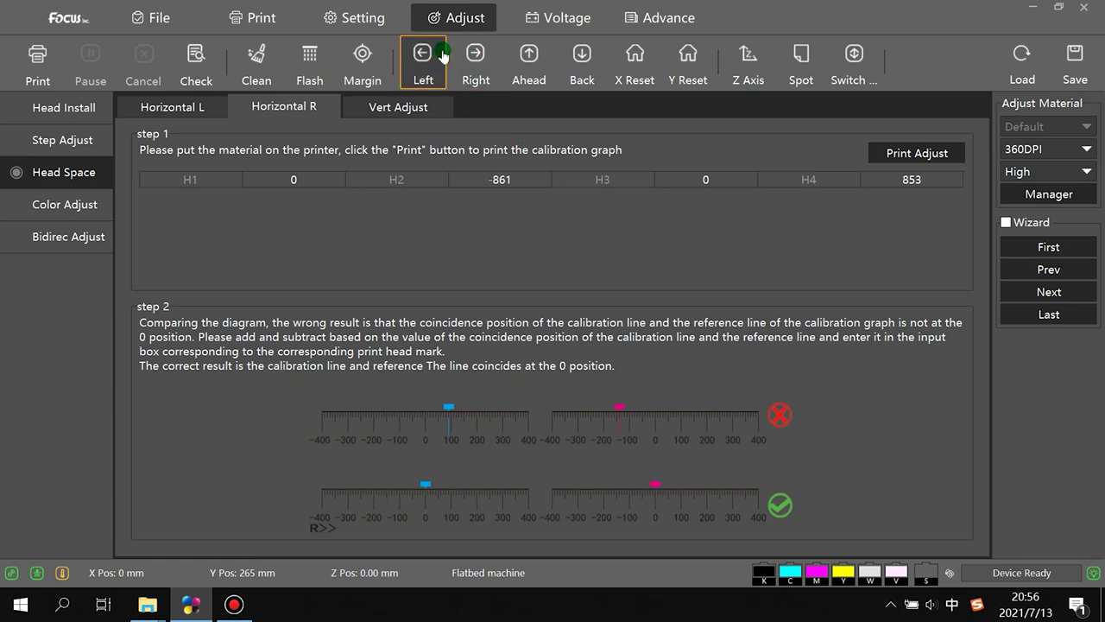
Step: Check the Print Direct setting and bring up the Horizontal R head space calibration
left_click(361, 19)
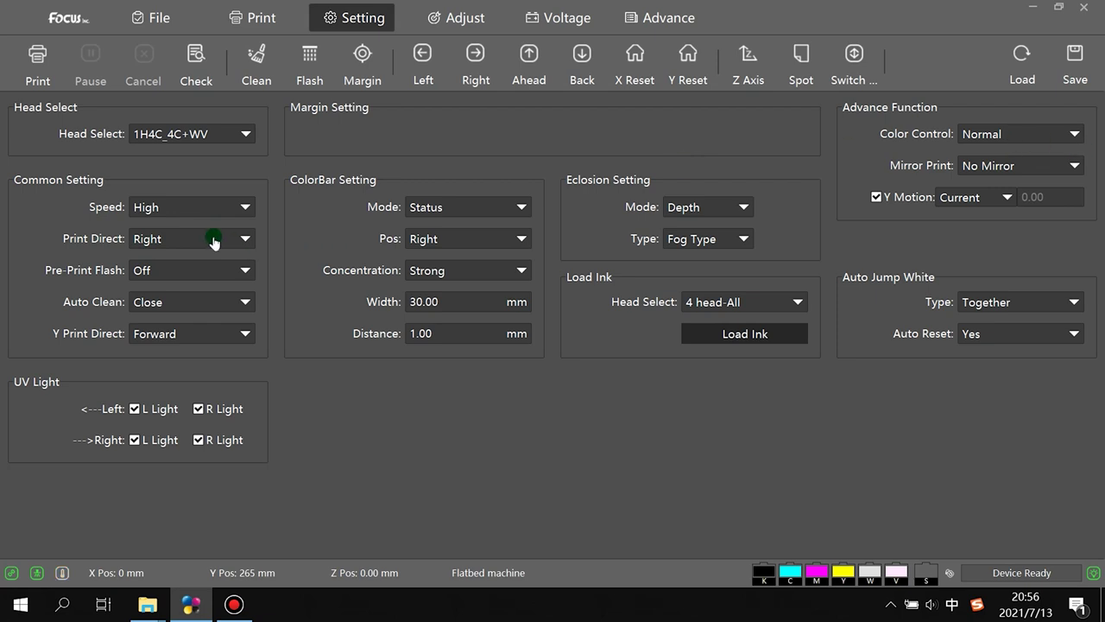
left_click(466, 19)
left_click(54, 183)
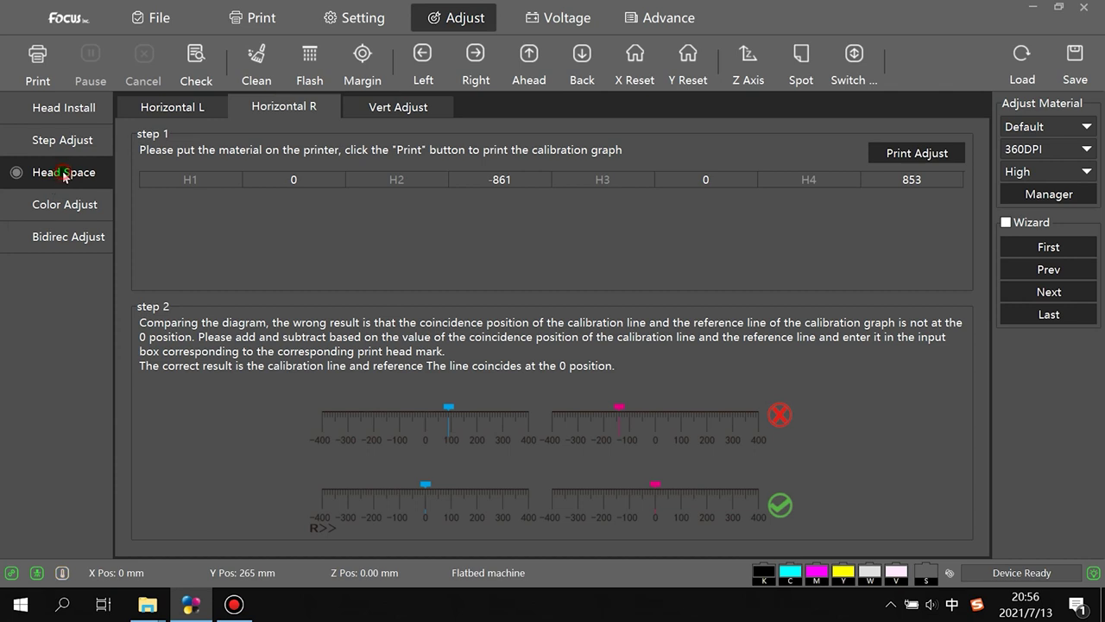
left_click(287, 109)
left_click(181, 111)
left_click(284, 108)
Step: Review the H1, H2 and H4 entries of the Horizontal R head space calibration
left_click(337, 179)
left_click(207, 180)
left_click(294, 181)
left_click(501, 179)
left_click(862, 244)
left_click(499, 182)
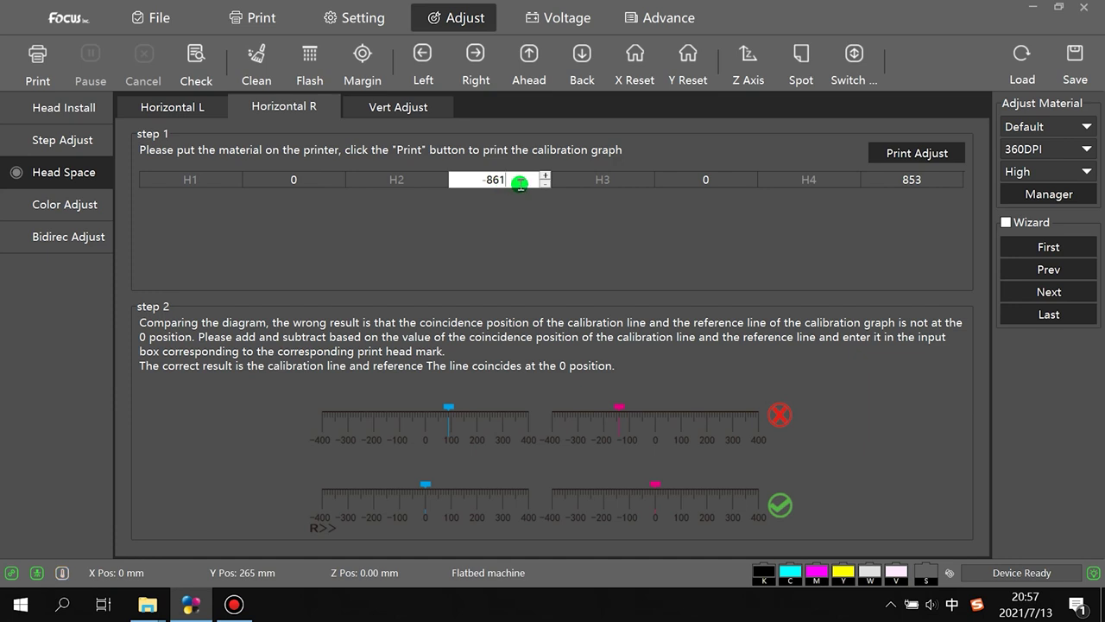
left_click_drag(517, 181, 466, 183)
left_click(919, 178)
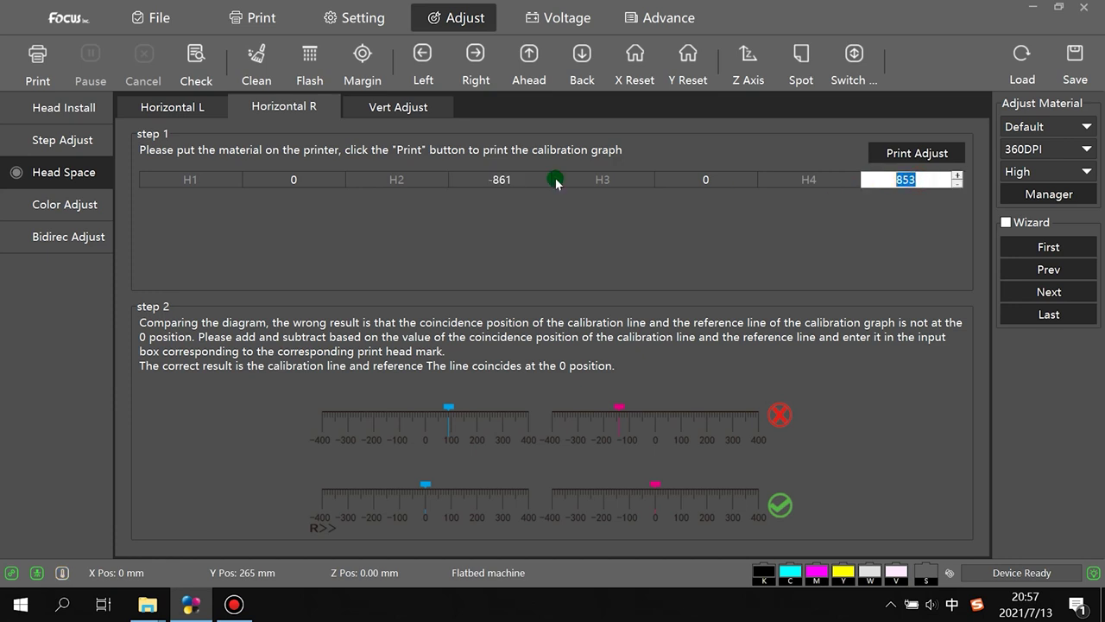
left_click(511, 178)
left_click_drag(510, 178, 441, 179)
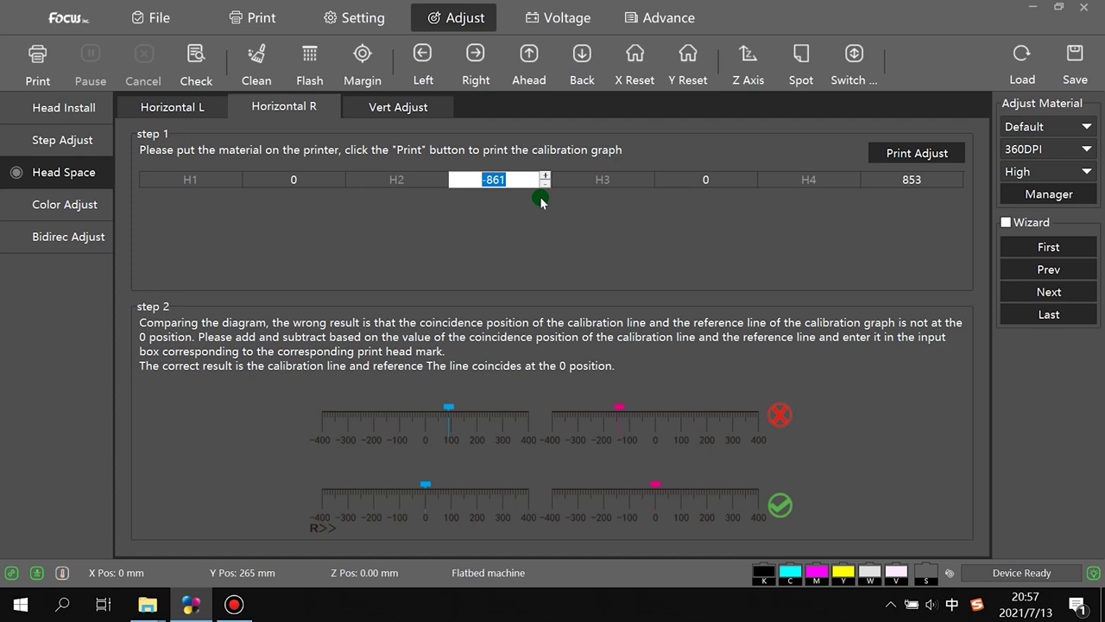
left_click(924, 180)
left_click_drag(874, 184, 922, 185)
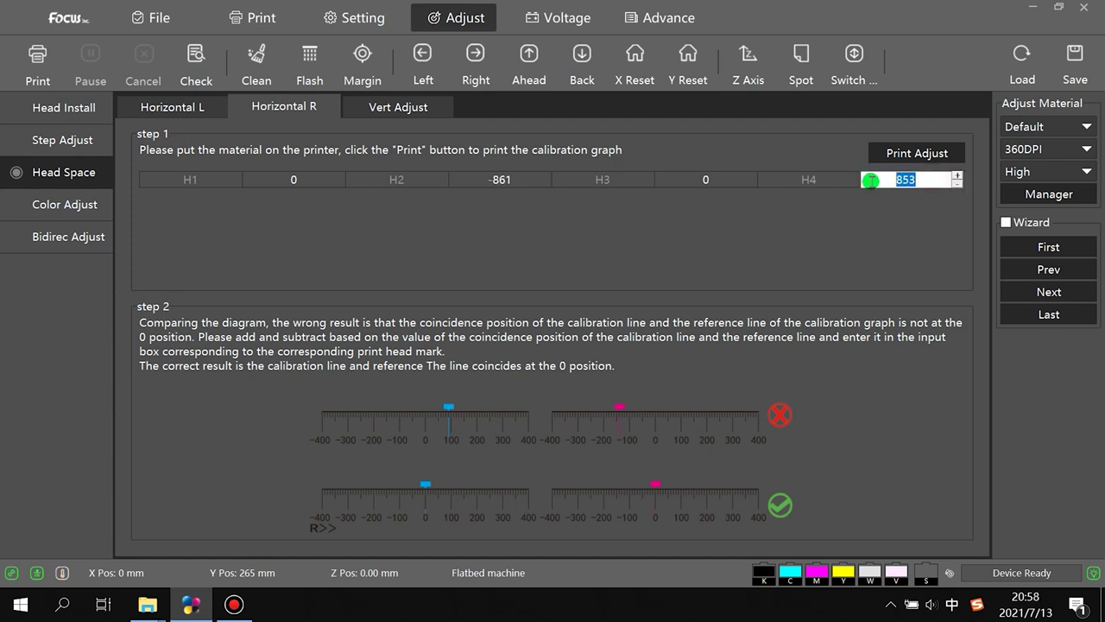
left_click(907, 224)
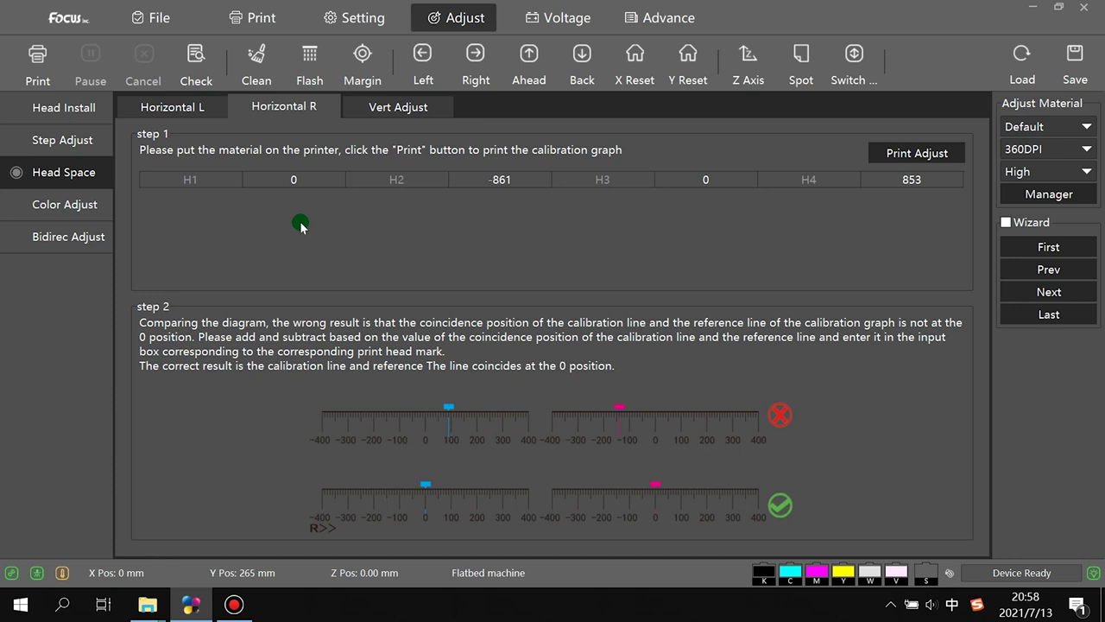
Step: Set the Print Direct common setting to Left
left_click(358, 19)
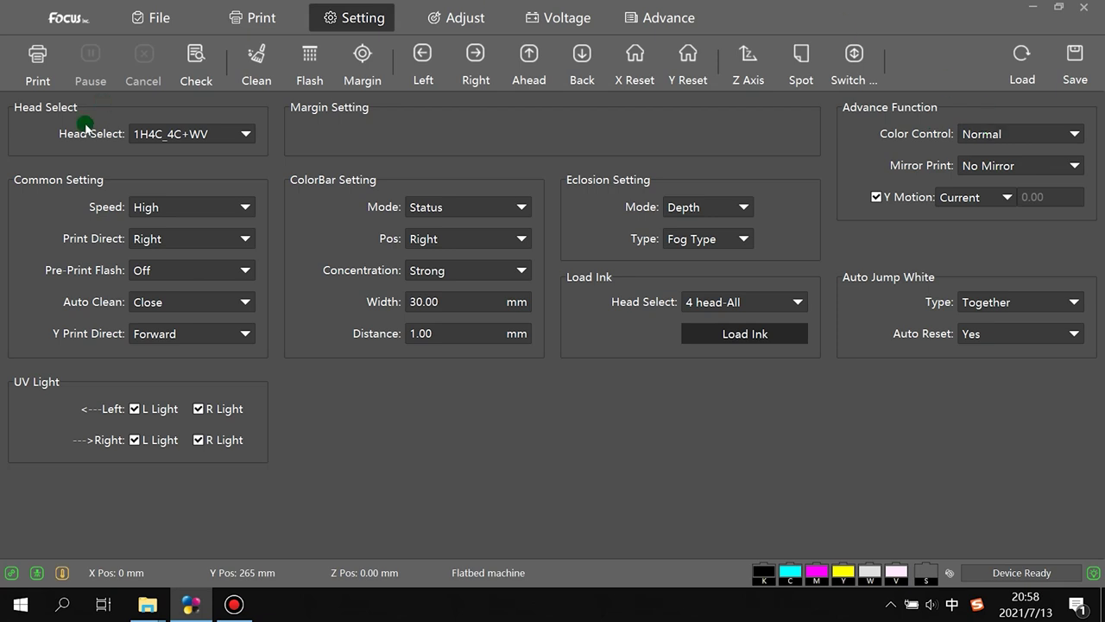
left_click(158, 240)
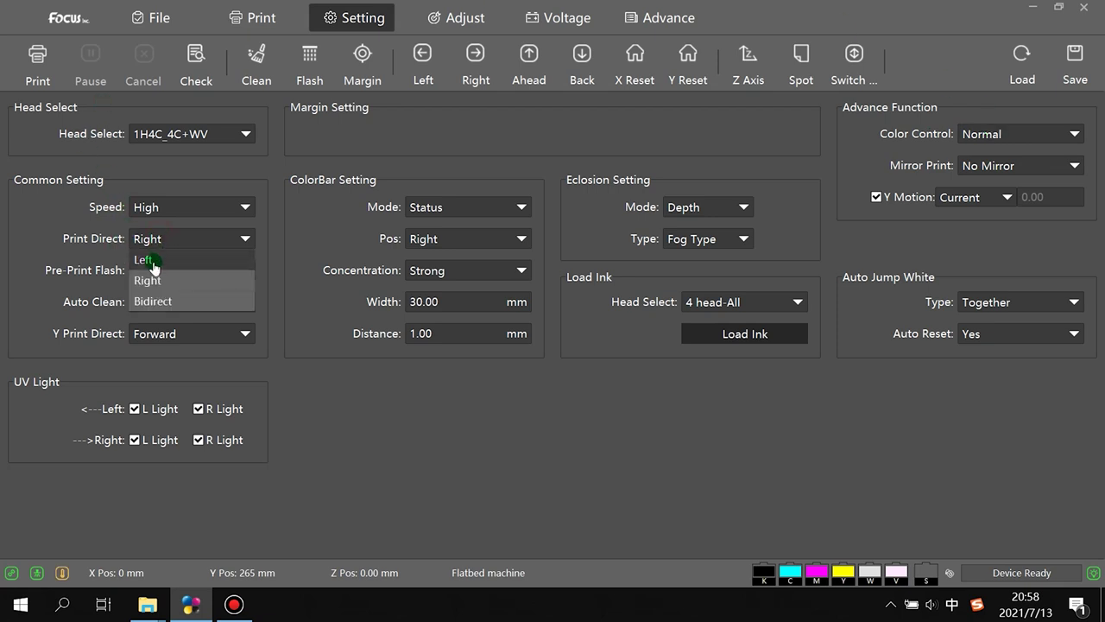
left_click(147, 259)
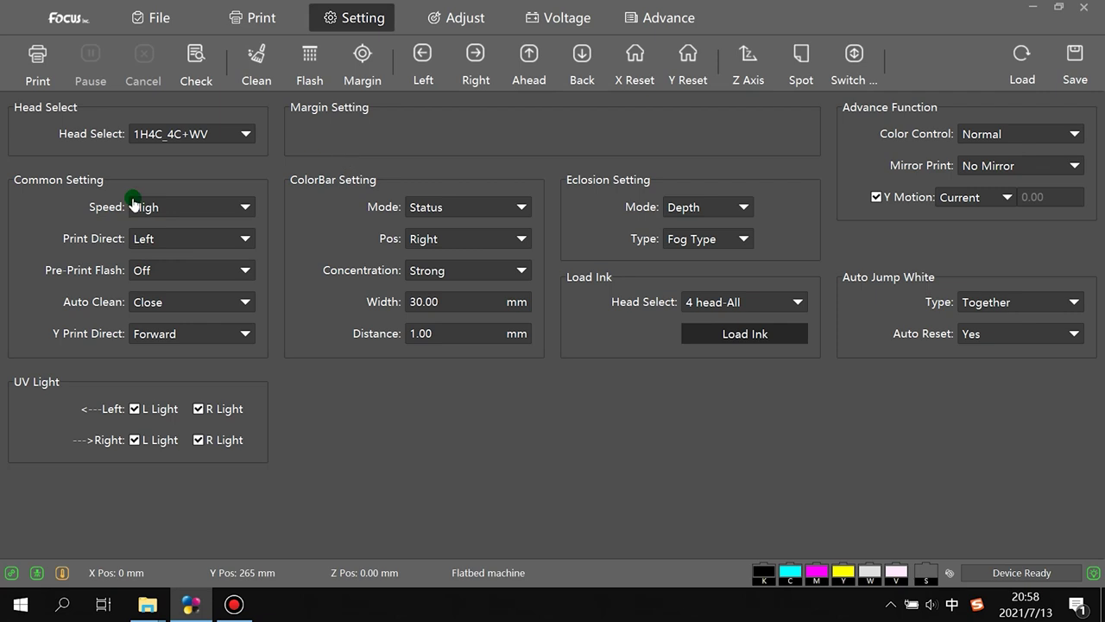
left_click(158, 241)
left_click(154, 259)
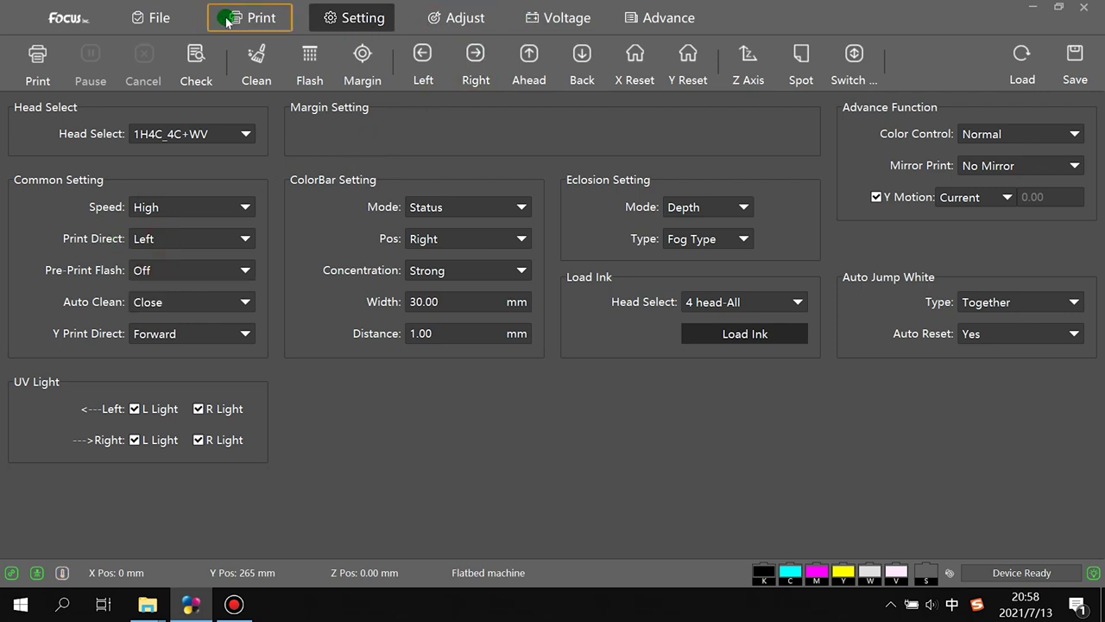
Step: Load the Color offset calibration file as a new print job and start printing it
left_click(173, 19)
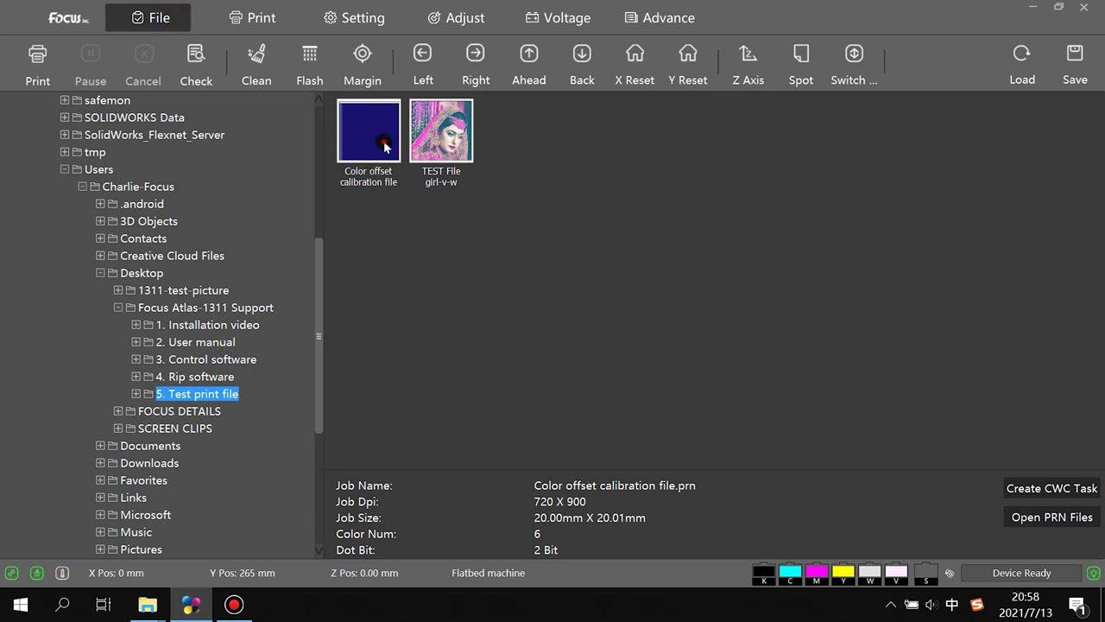
double_click(383, 143)
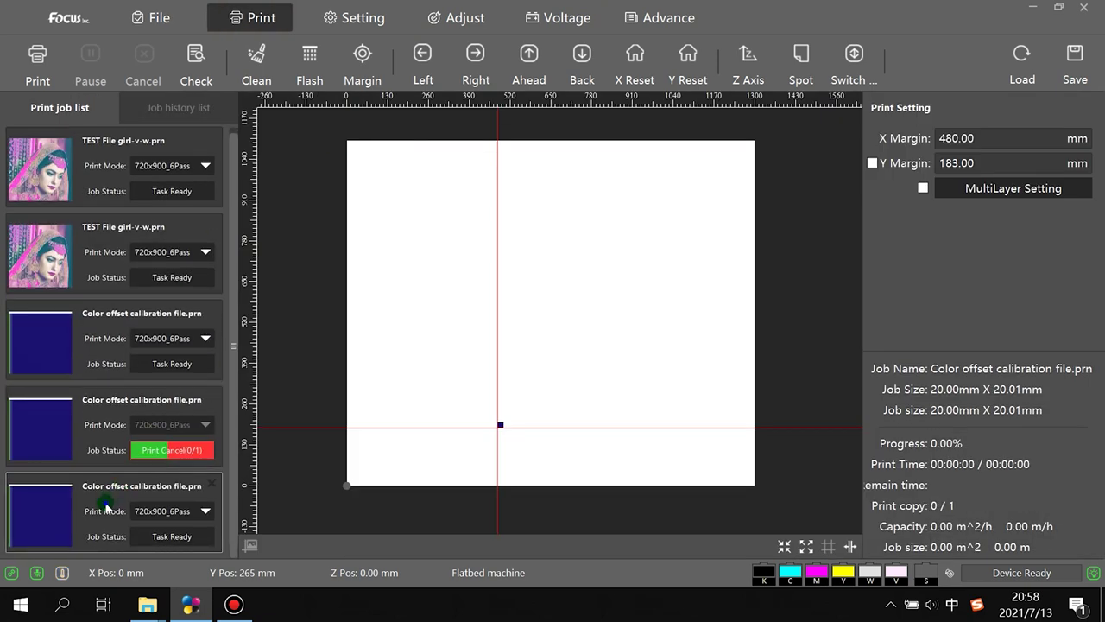
right_click(107, 501)
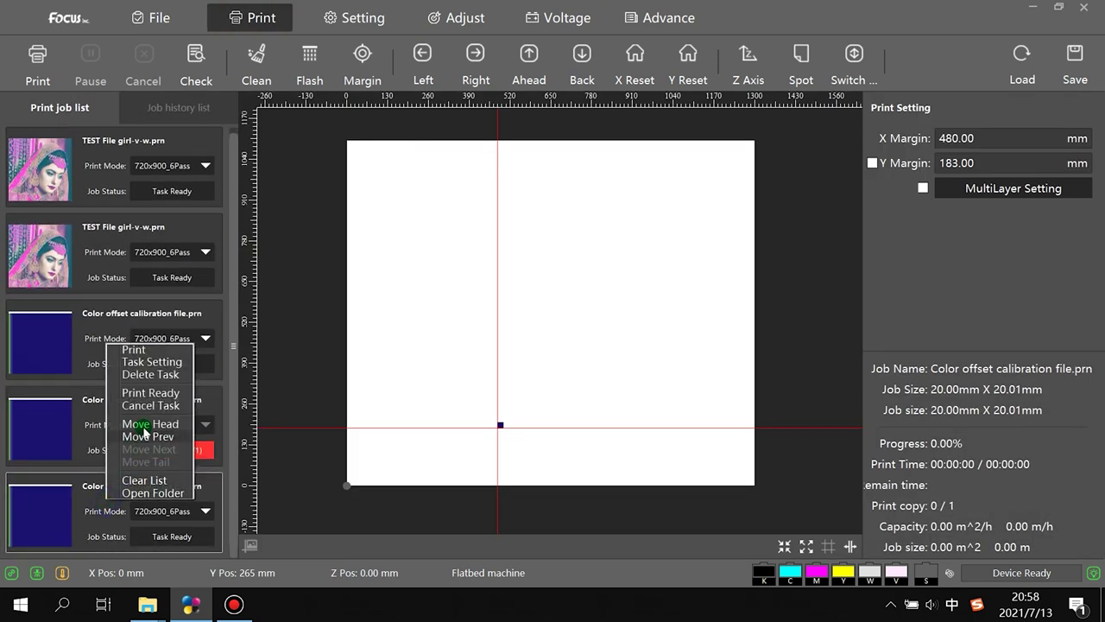
left_click(147, 351)
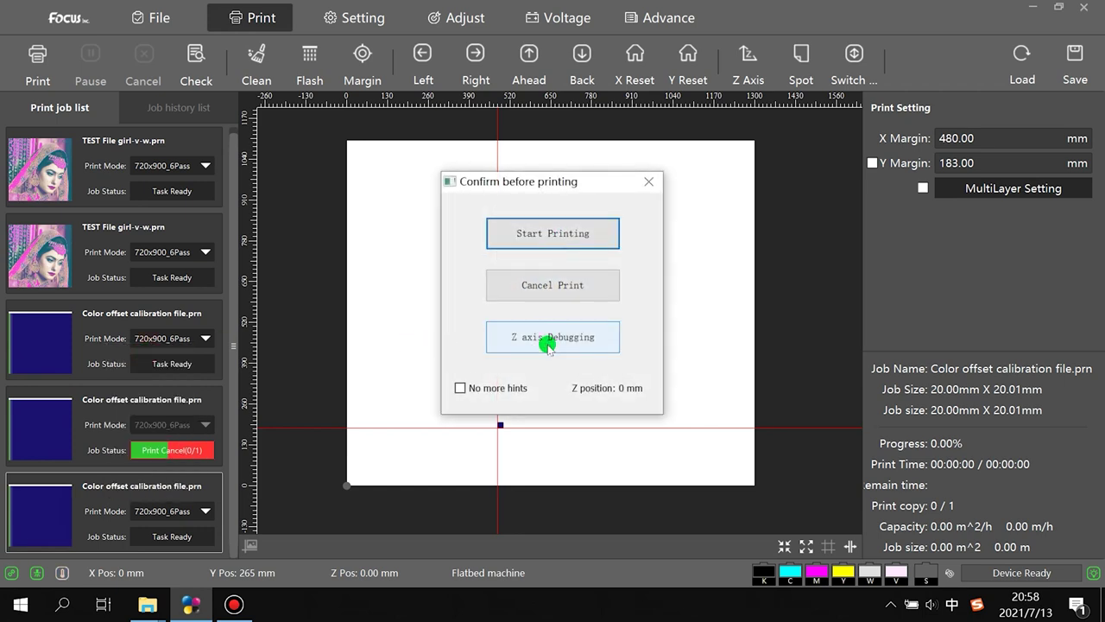
left_click(556, 235)
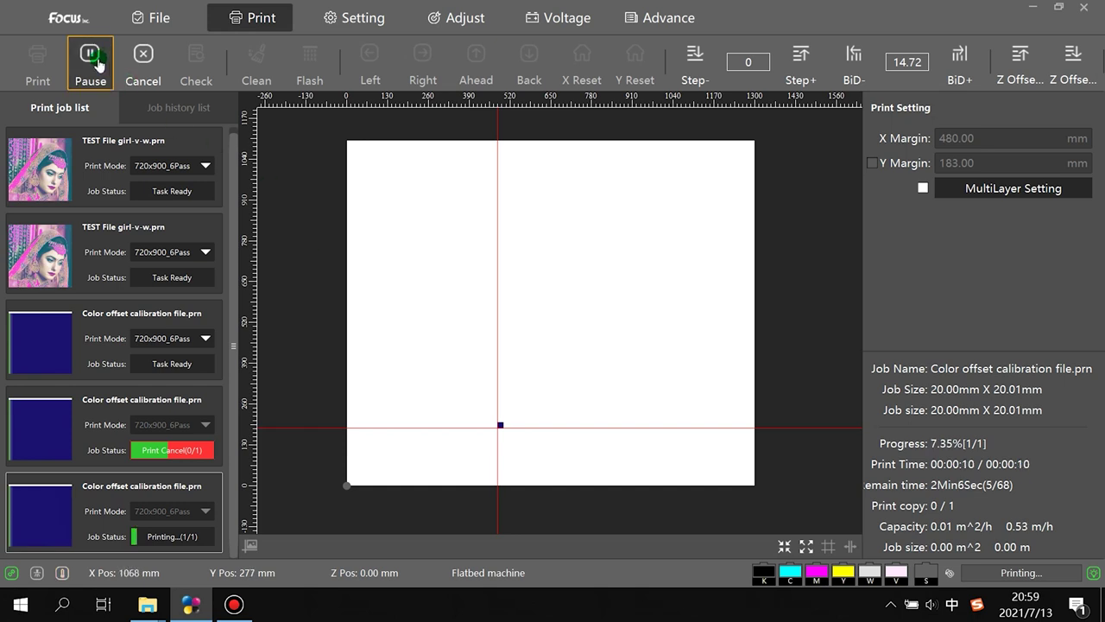
Step: Cancel the running color offset calibration print
left_click(136, 64)
left_click(656, 325)
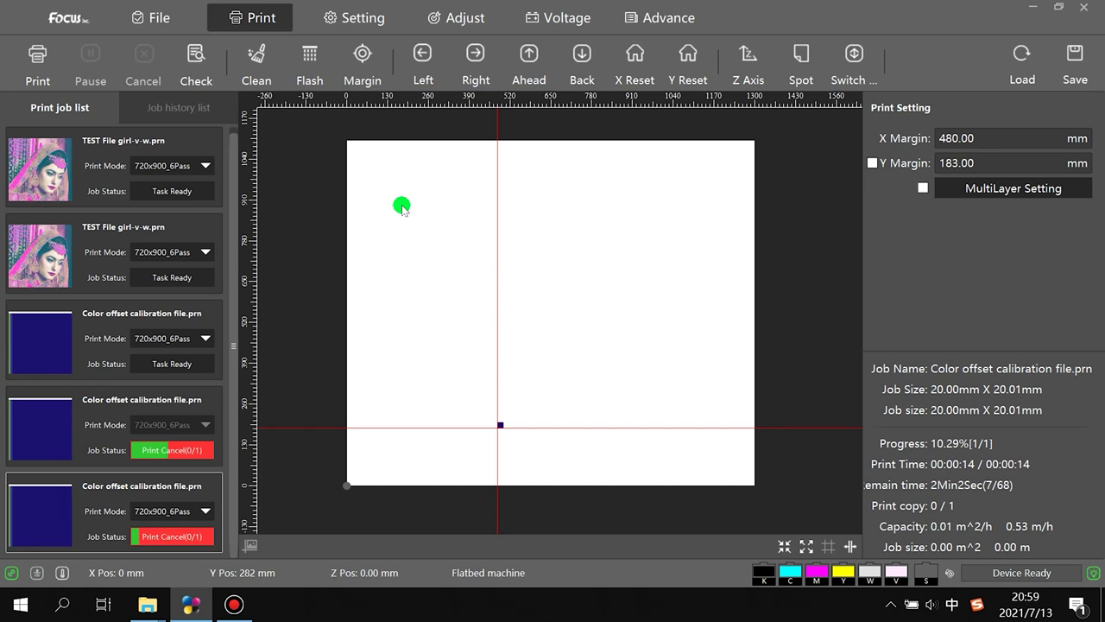
left_click(473, 79)
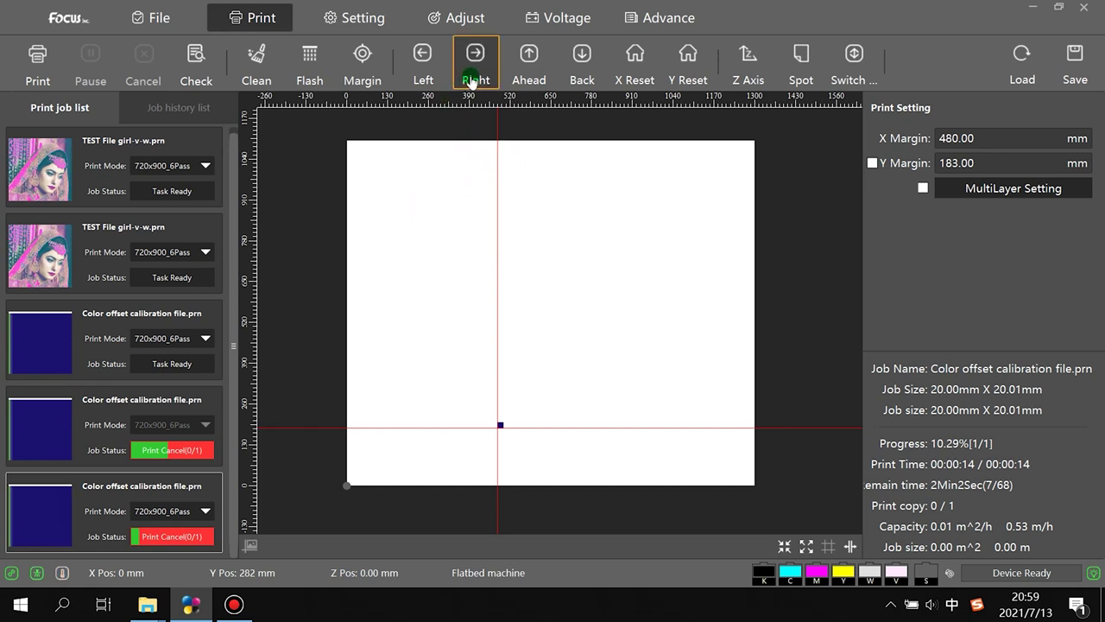
Step: Review the H2 and H4 entries of the Horizontal L head space calibration
left_click(466, 17)
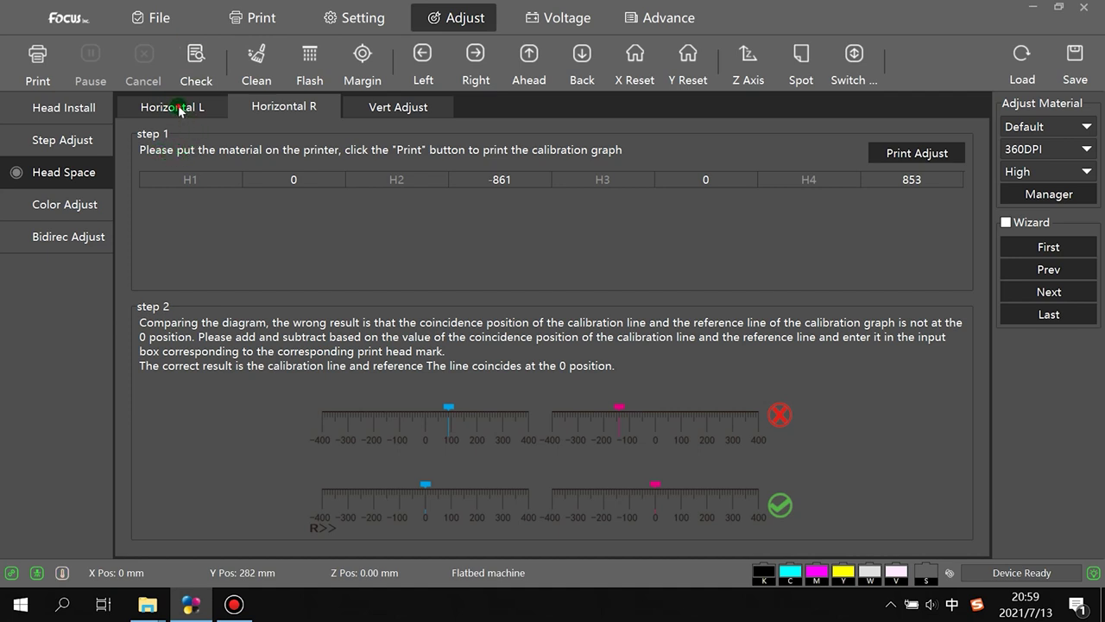
left_click(177, 107)
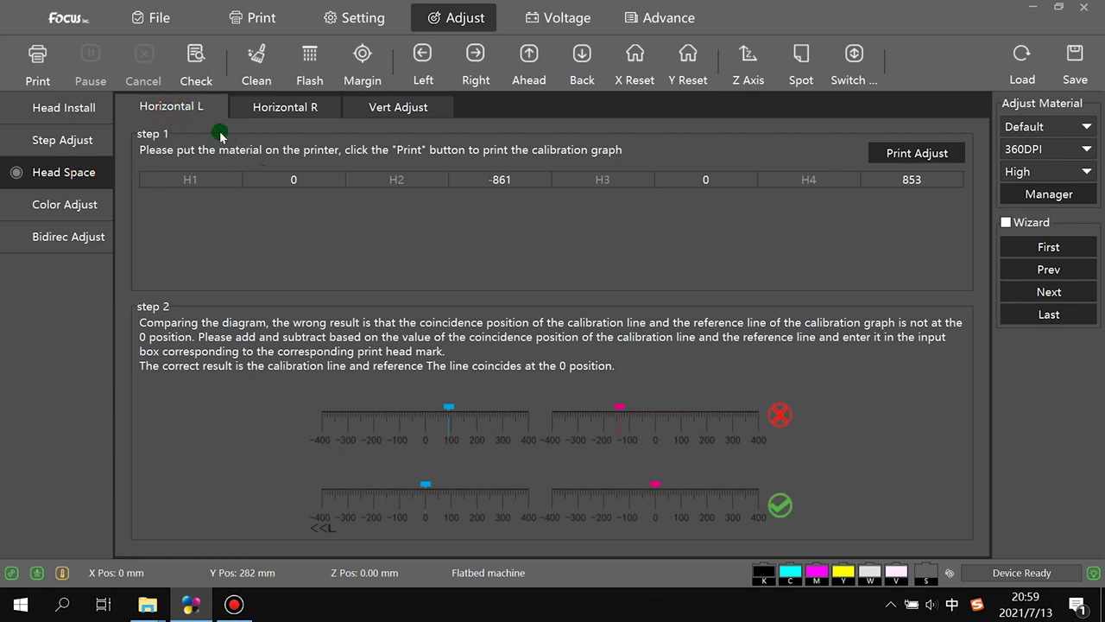
double_click(494, 188)
double_click(501, 179)
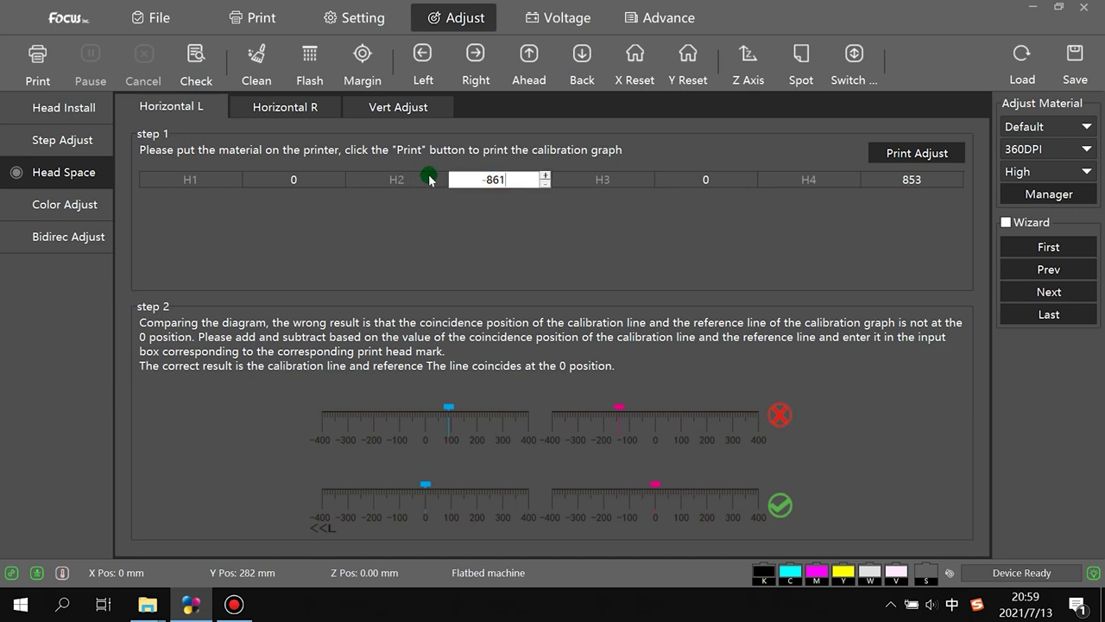
left_click_drag(510, 179, 460, 178)
left_click(513, 180)
double_click(918, 178)
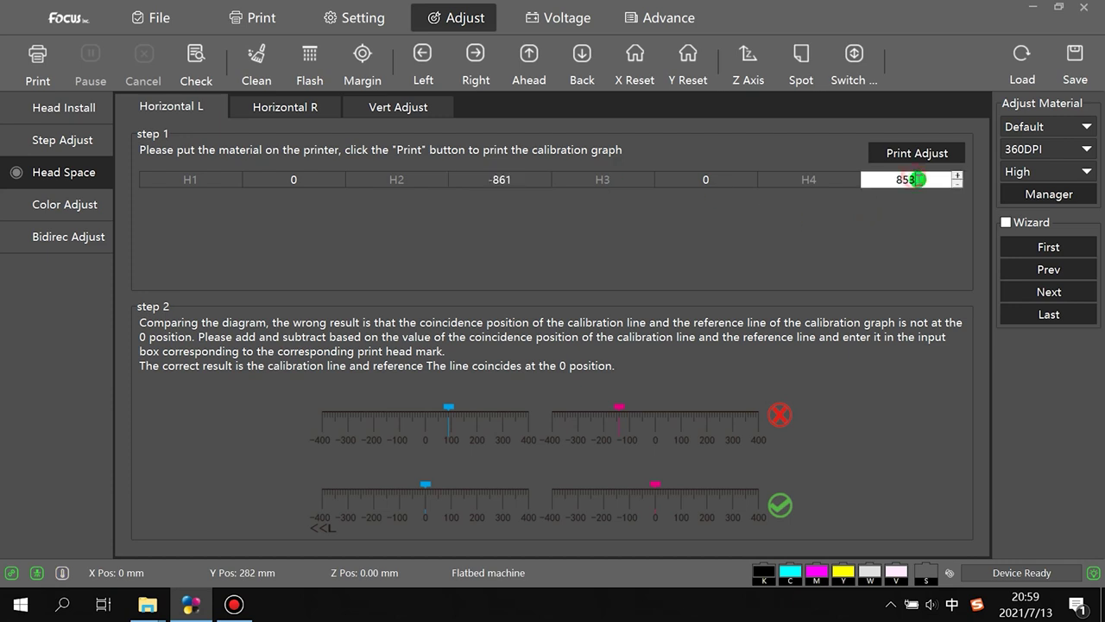
left_click_drag(924, 179, 894, 184)
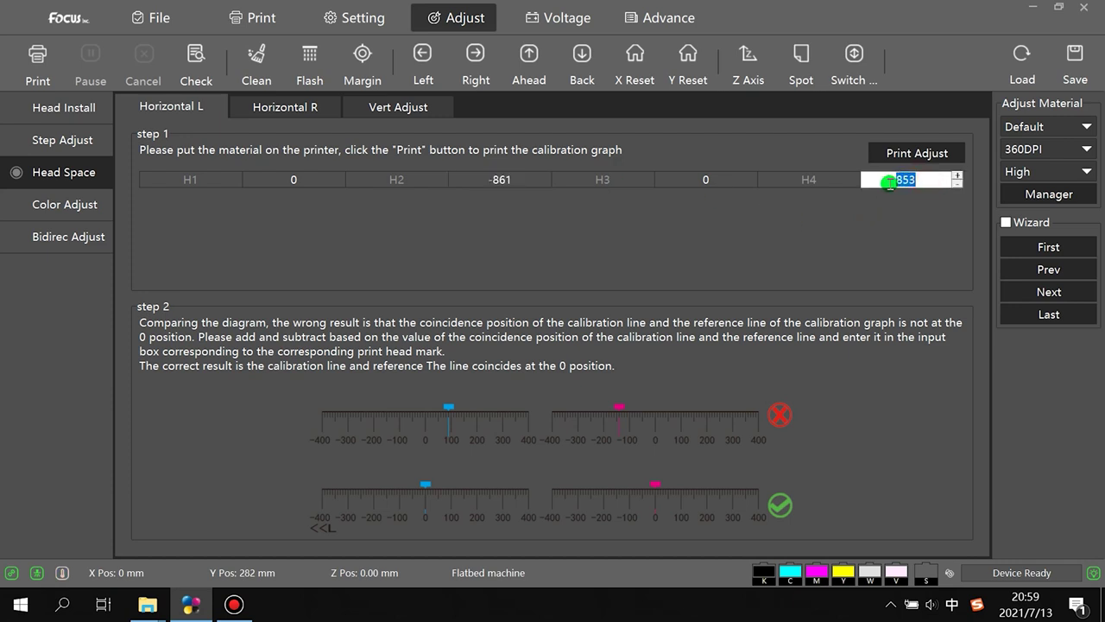
left_click(876, 226)
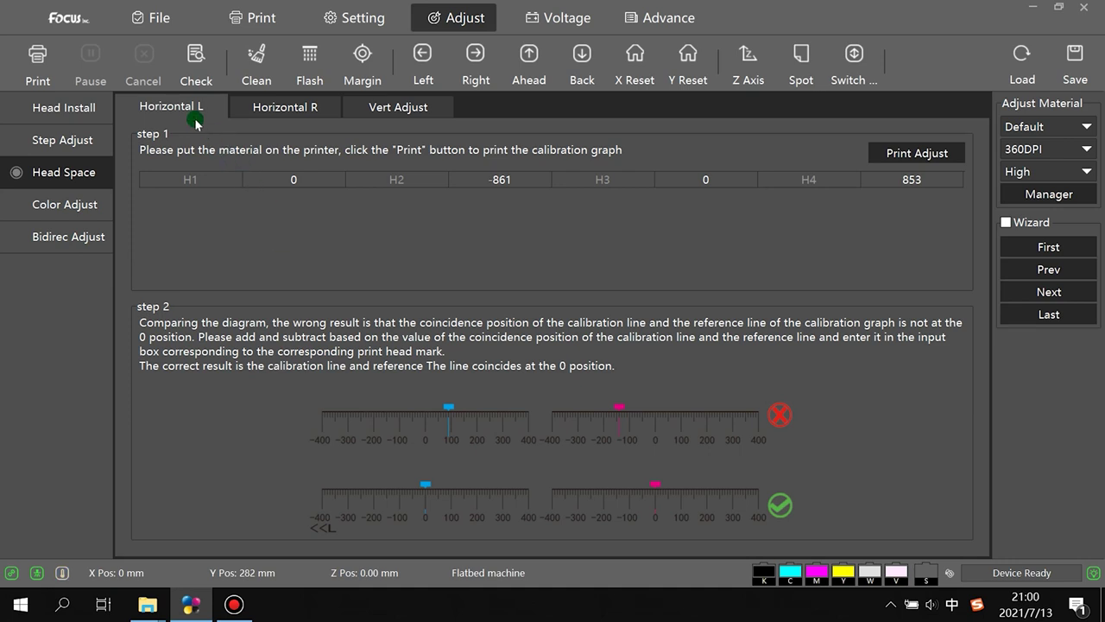
Step: Compare the Horizontal L and Horizontal R head space calibrations, ending on Horizontal R
left_click(280, 108)
left_click(199, 112)
left_click(283, 110)
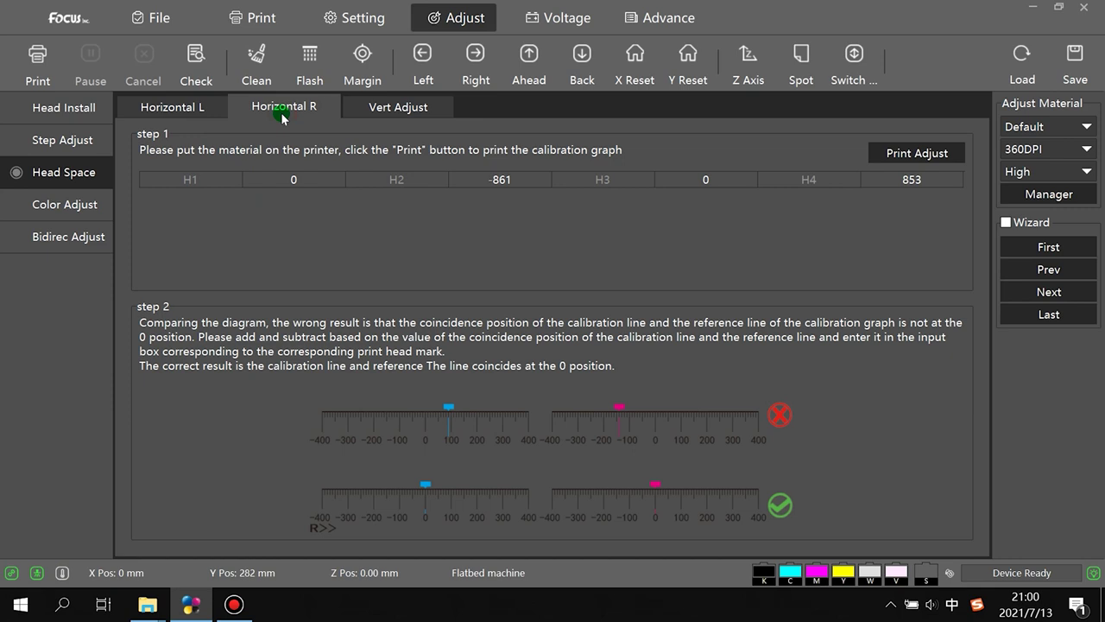
Step: View the bidirectional adjustment page and load the Color offset calibration file from the 5. Test print file folder as a print job
left_click(63, 239)
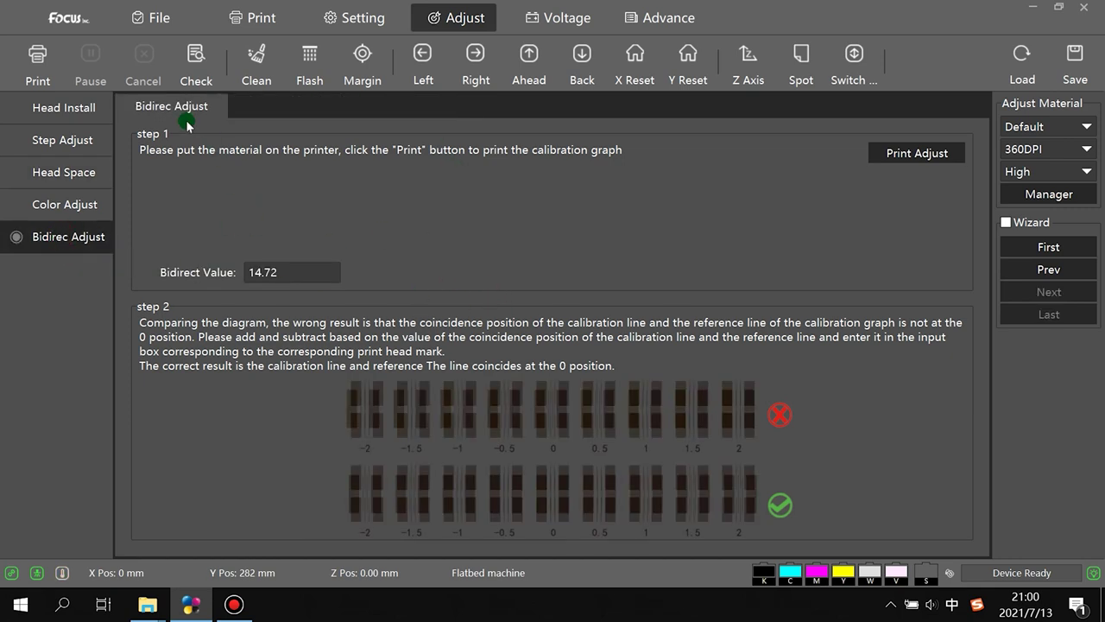
left_click(154, 19)
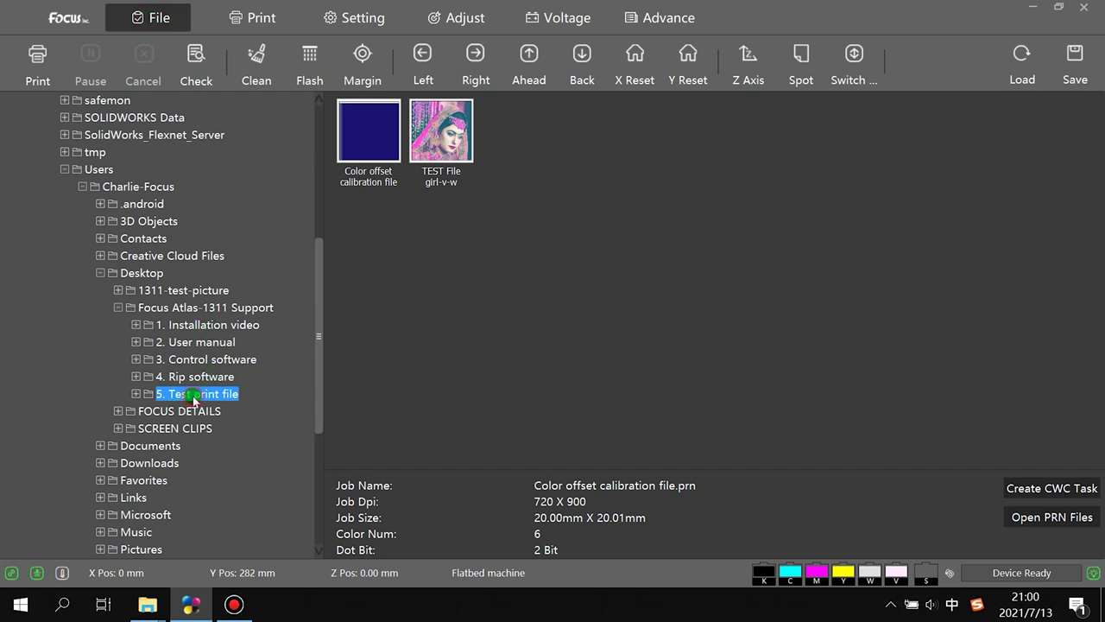
double_click(380, 155)
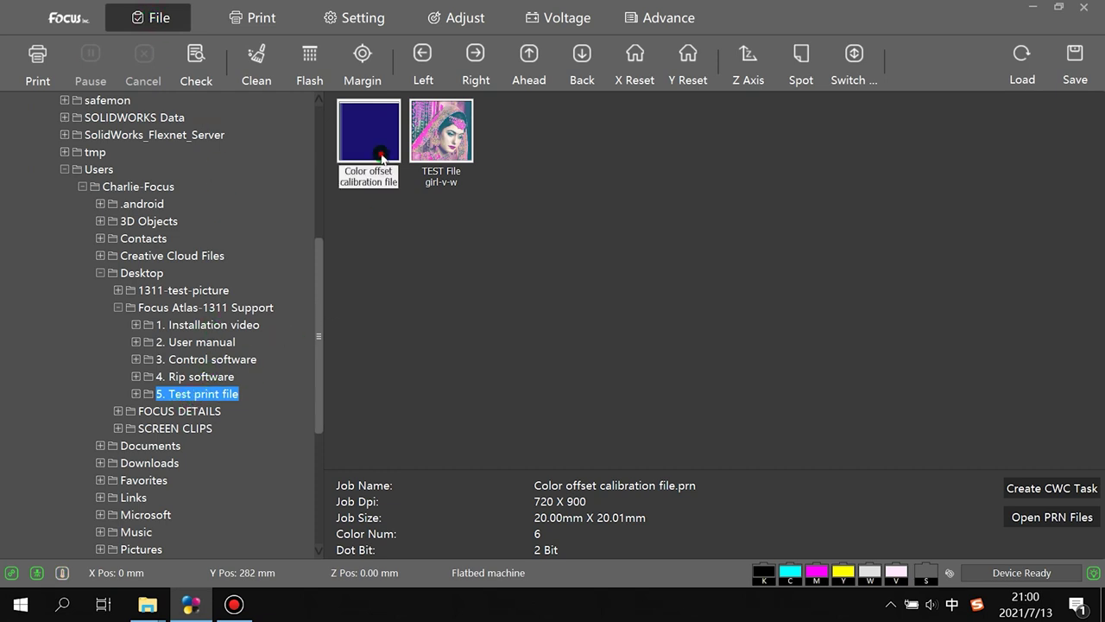
right_click(133, 494)
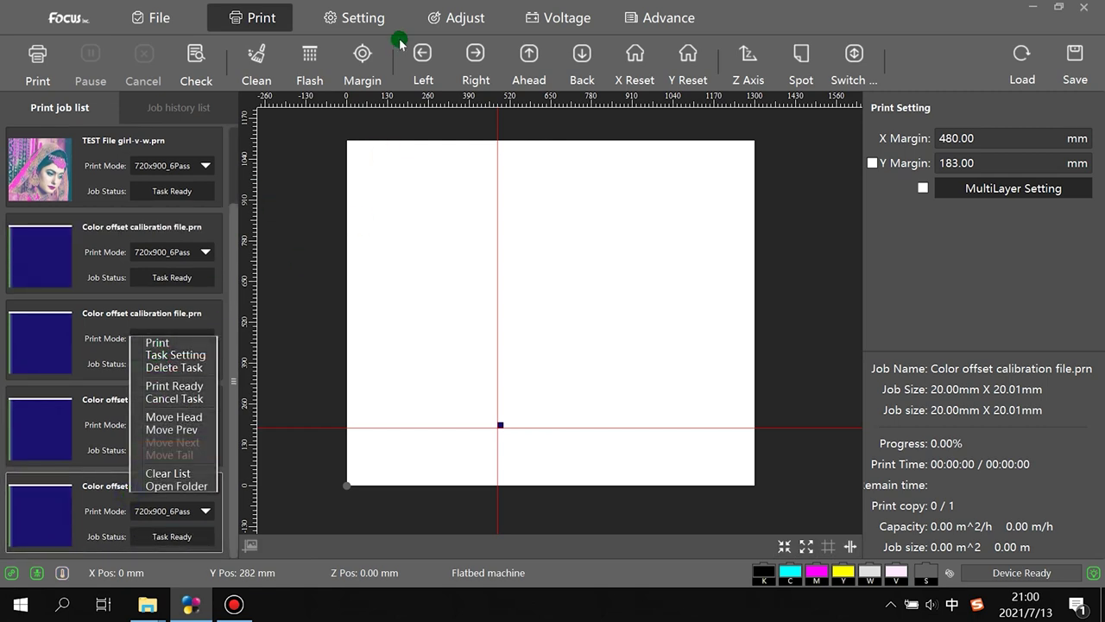
Step: Set the print direction to Bidirect and save the setting
left_click(380, 18)
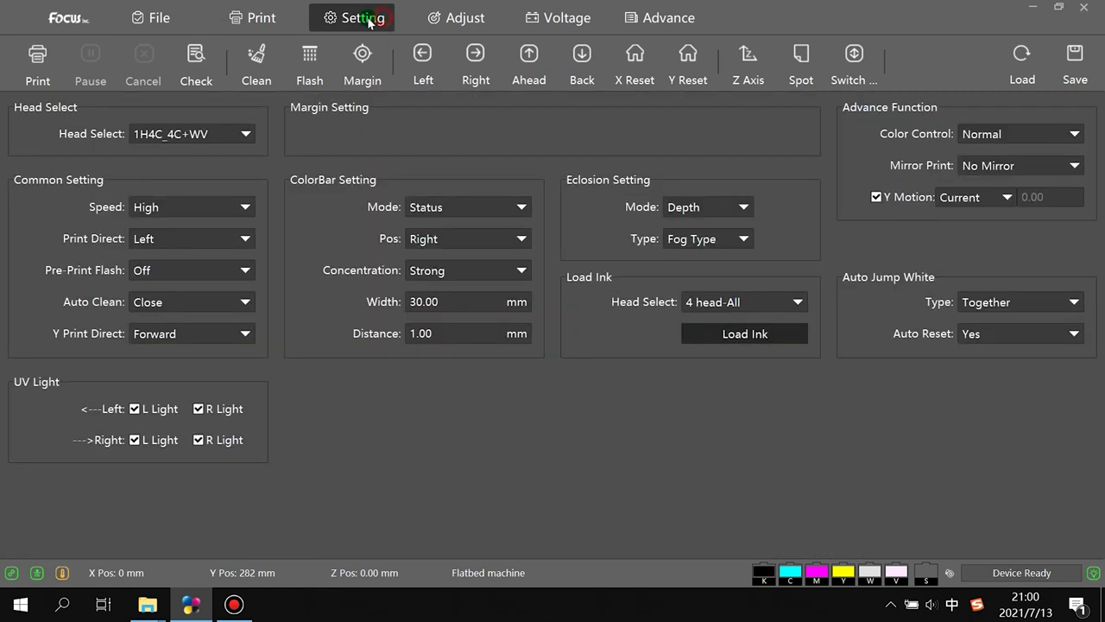
left_click(172, 237)
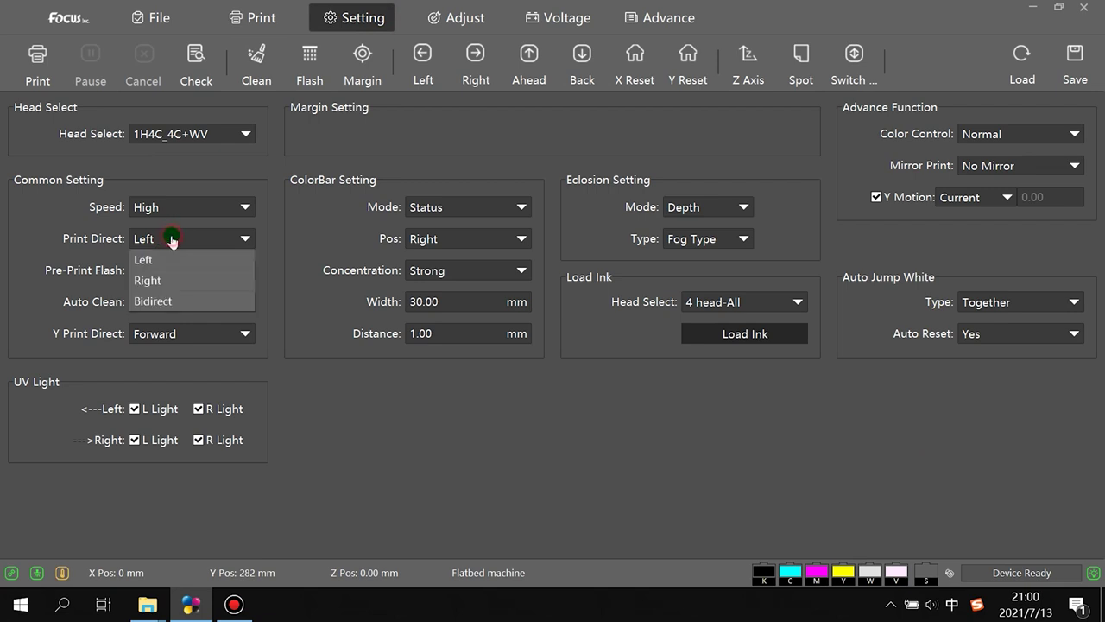
left_click(164, 303)
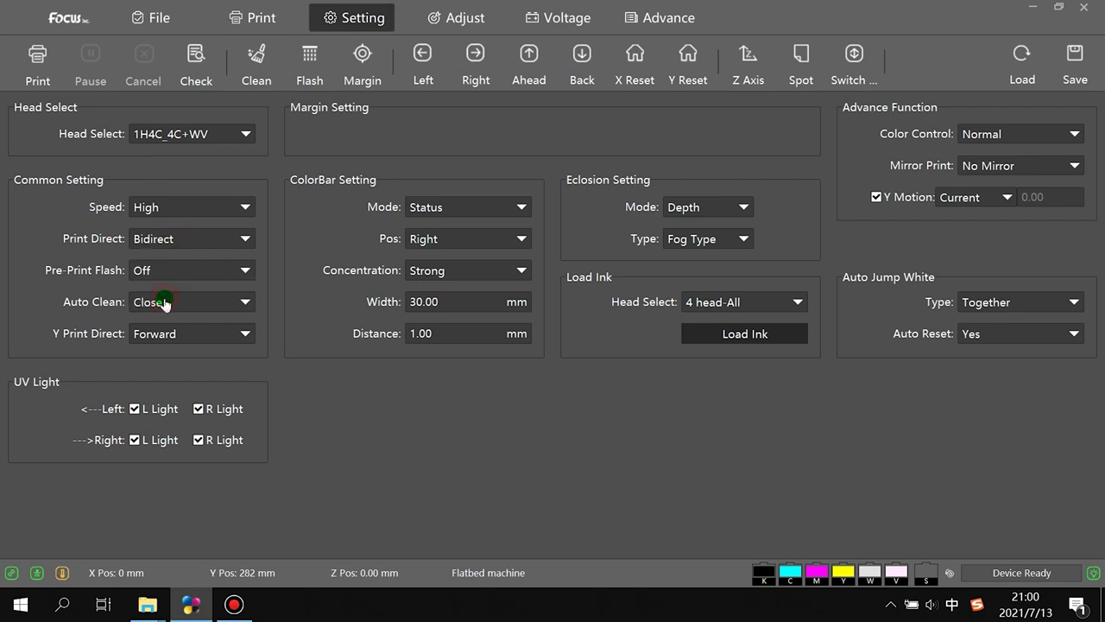
left_click(1067, 74)
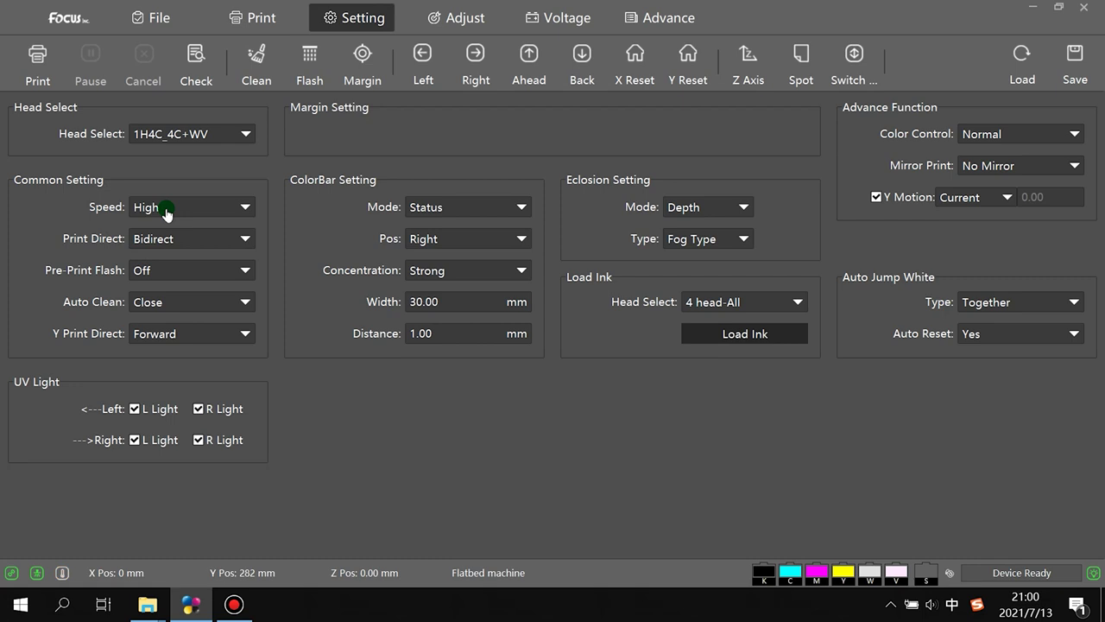
Step: Set the print direction to Left and save the setting
left_click(162, 239)
left_click(155, 257)
left_click(1074, 61)
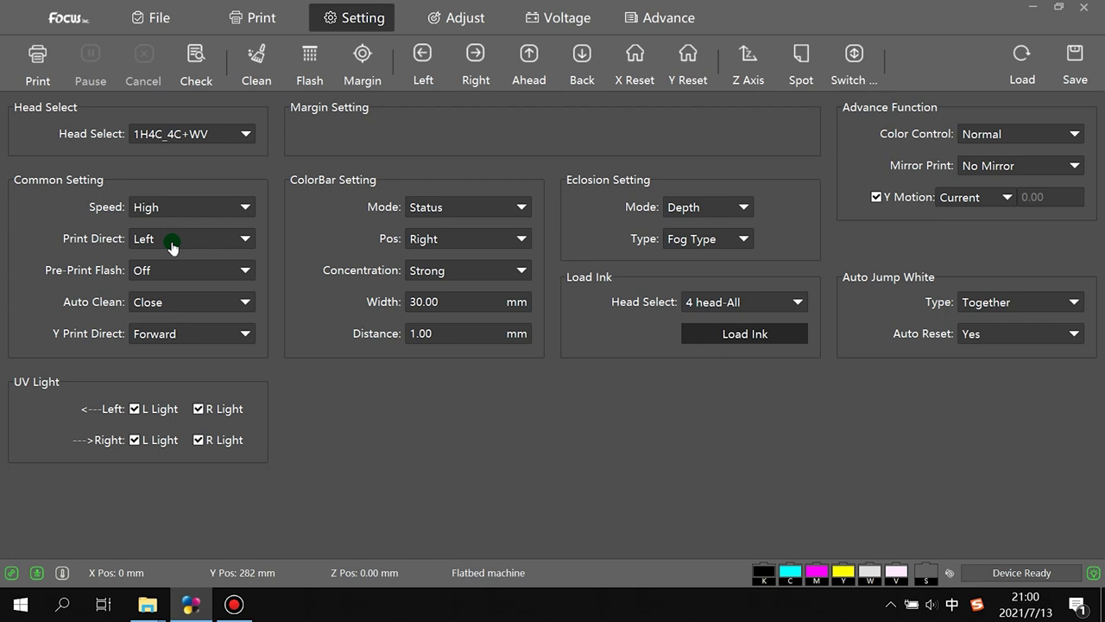
Step: Set the print direction to Right and save the setting
left_click(171, 247)
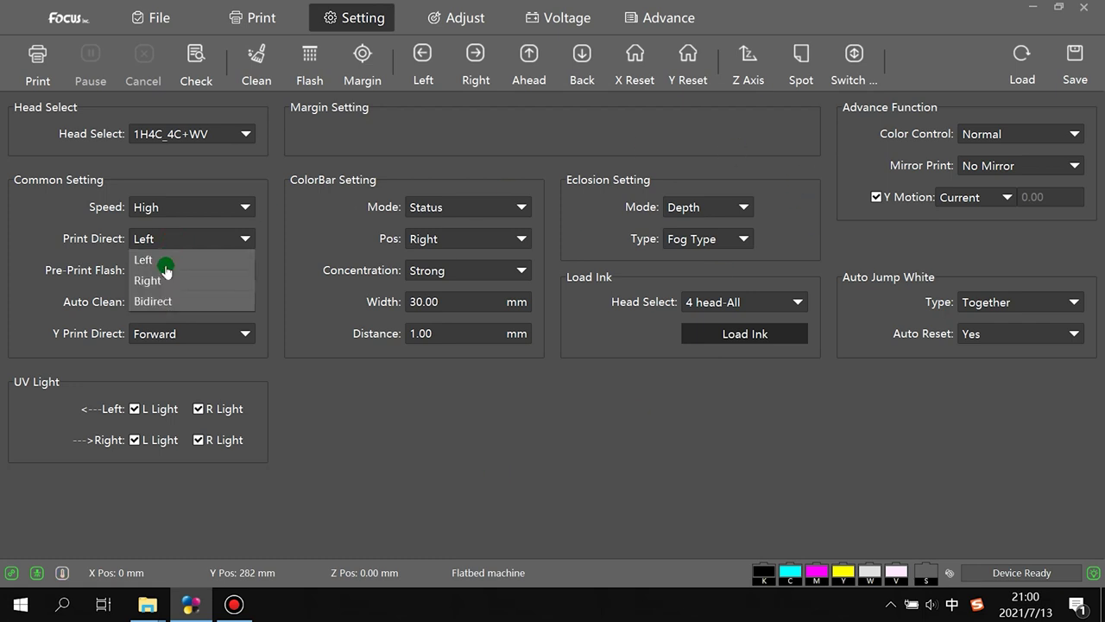
left_click(166, 264)
left_click(166, 240)
left_click(159, 280)
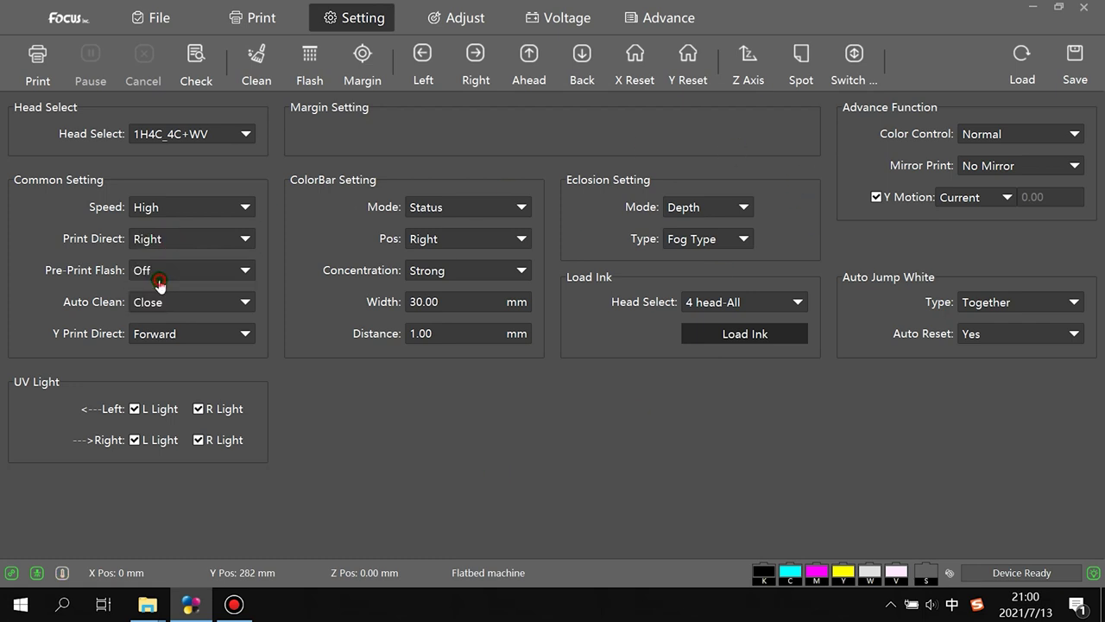
left_click(1077, 69)
Step: Switch the print direction back to Bidirect and save it for the next calibration print
left_click(187, 243)
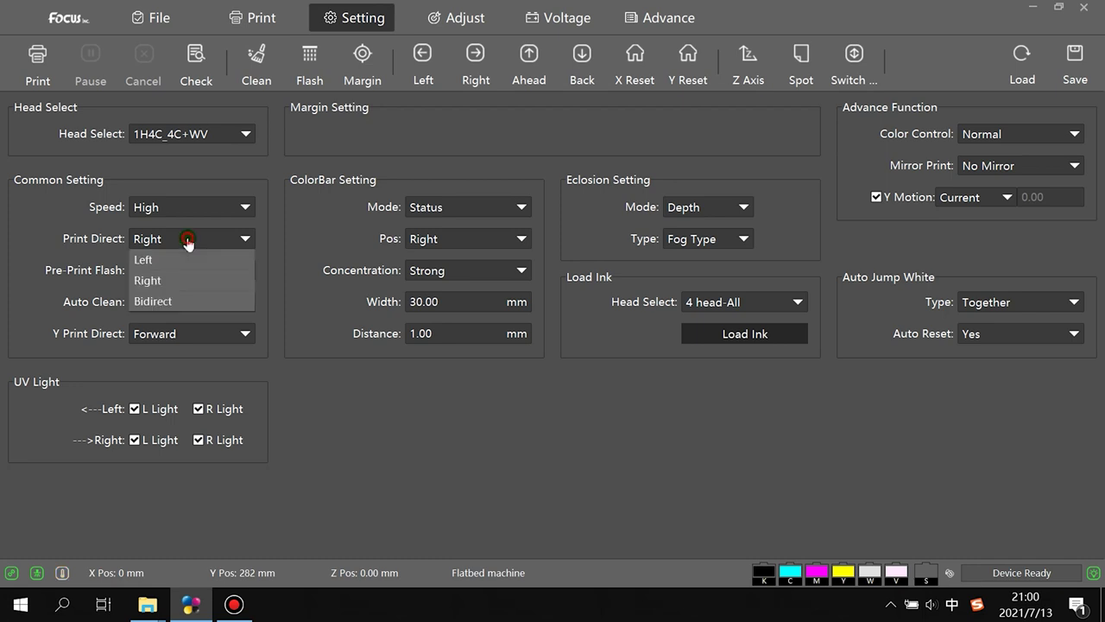
left_click(153, 300)
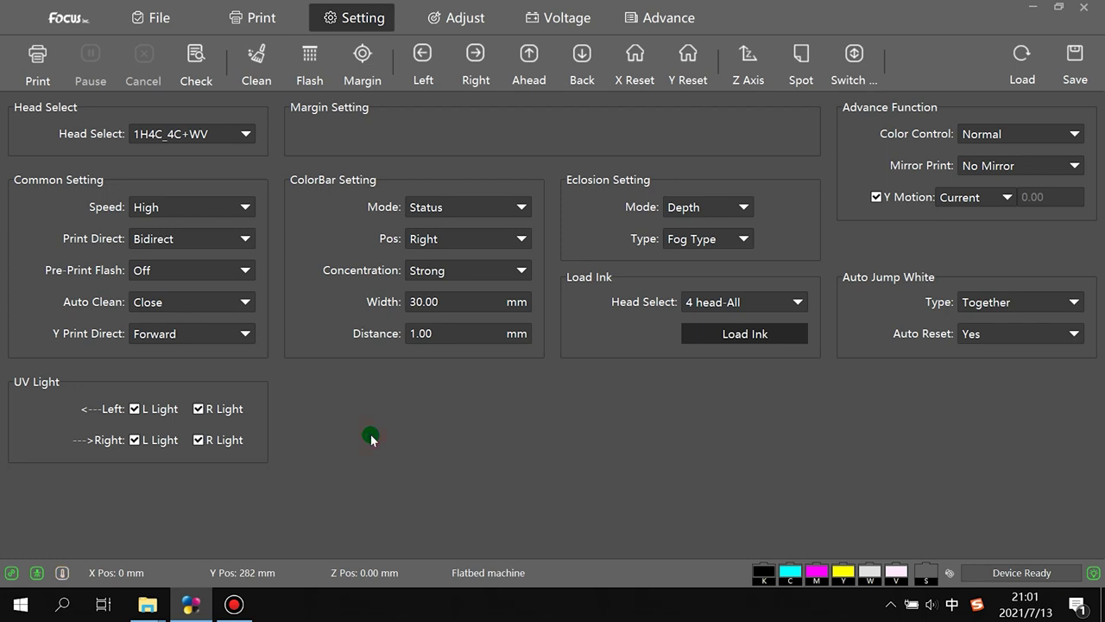
left_click(175, 239)
left_click(165, 299)
left_click(1081, 71)
Step: Print the Color offset calibration file as a new bidirectional job and pause the running print
left_click(162, 15)
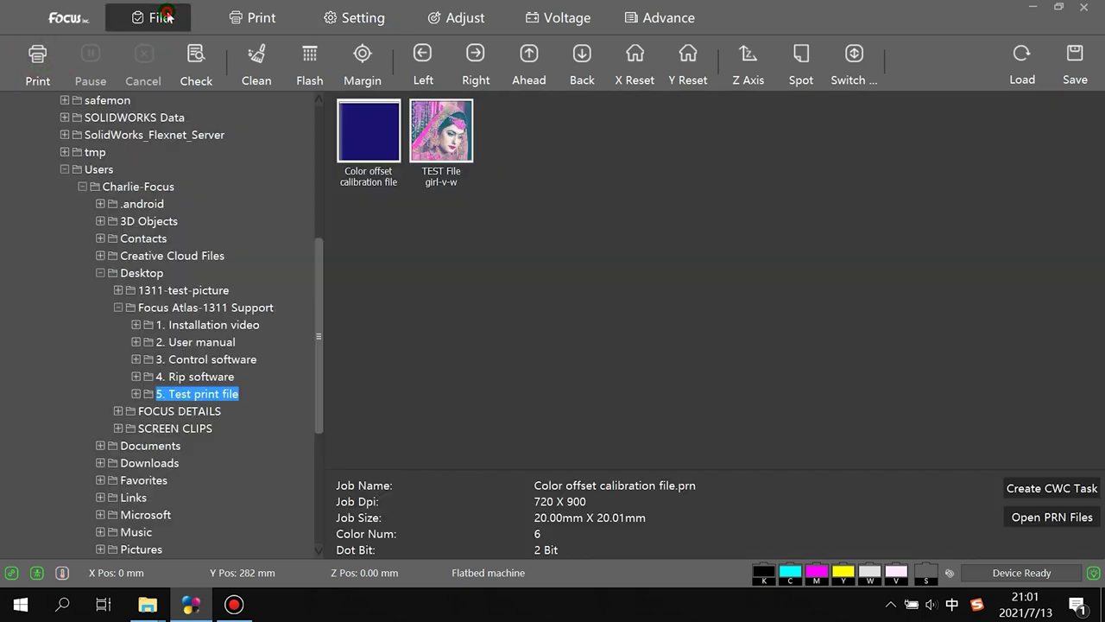
double_click(366, 145)
right_click(113, 519)
left_click(125, 371)
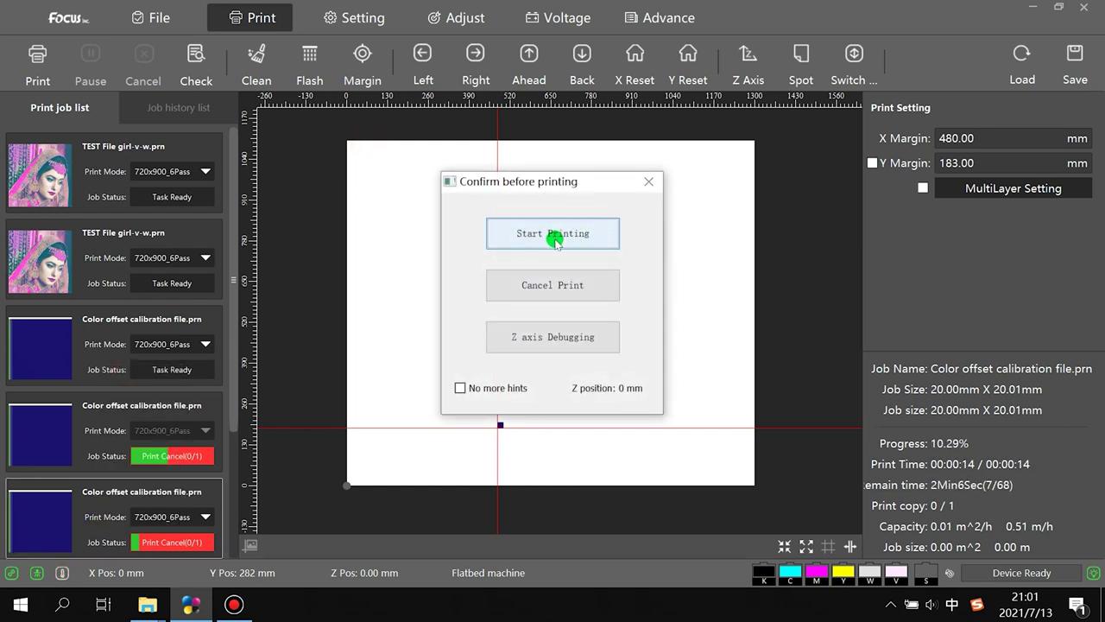
left_click(575, 236)
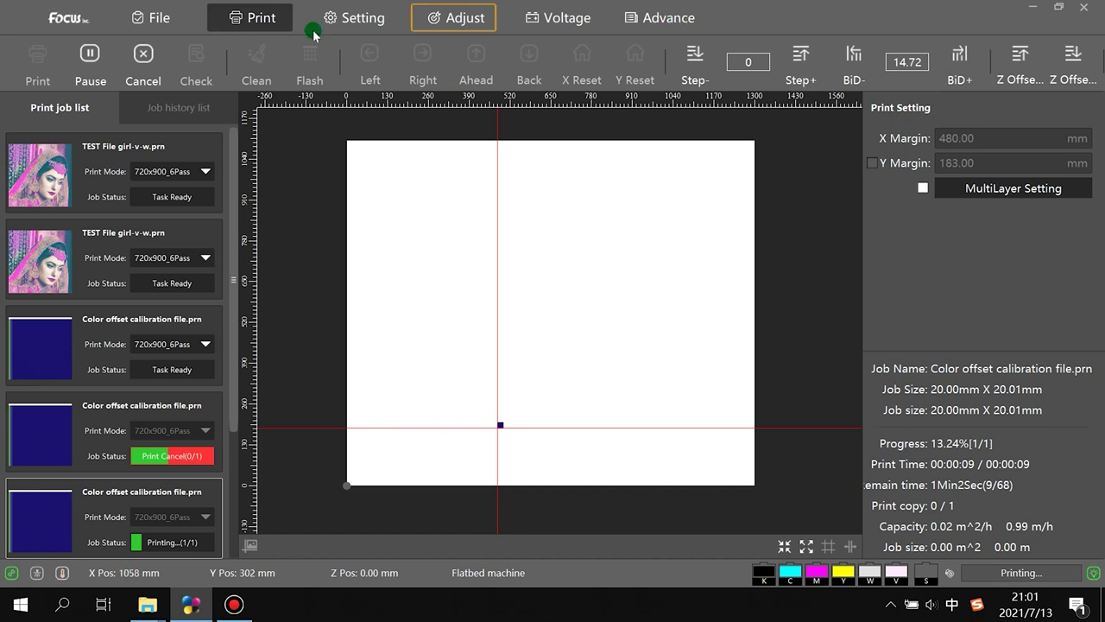
left_click(90, 61)
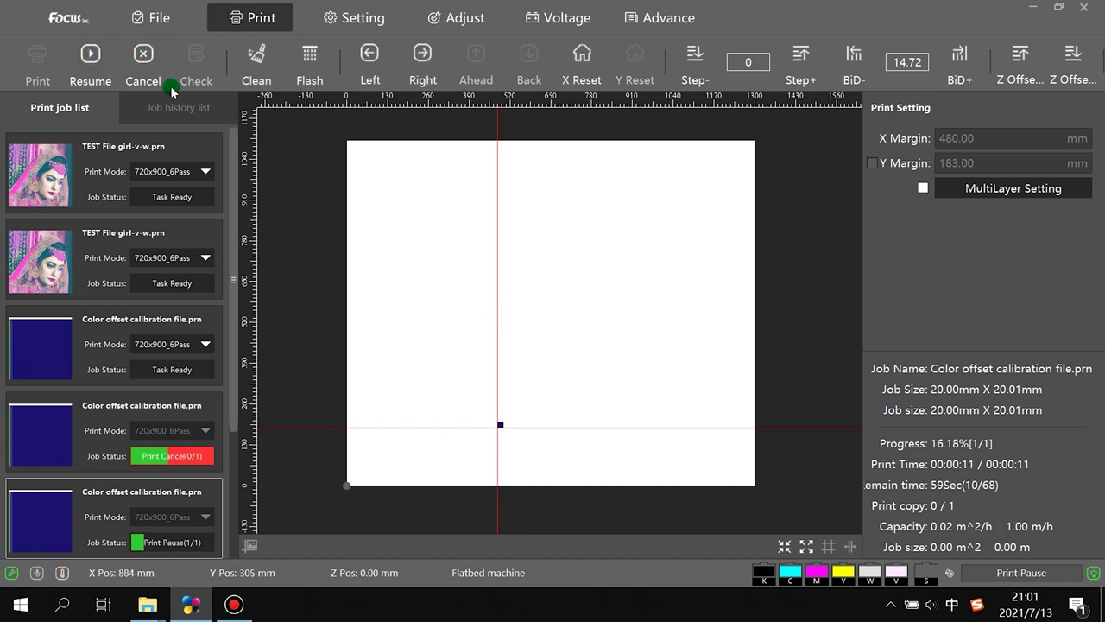
Step: Review the color adjustment and head space calibration pages, ending on the color adjustment
left_click(664, 18)
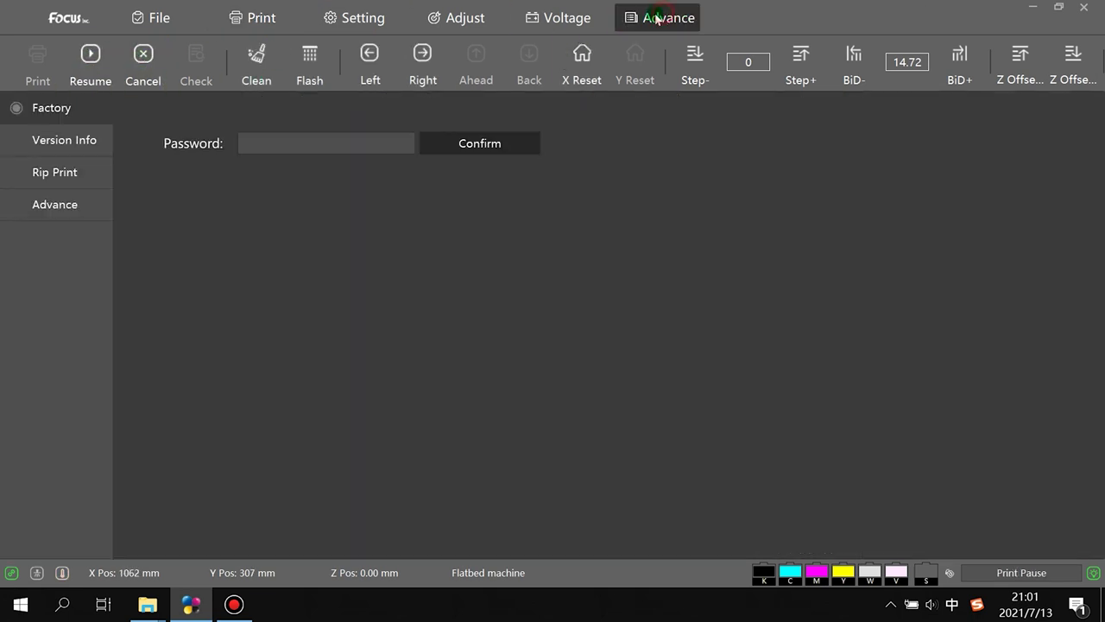
left_click(580, 19)
left_click(466, 22)
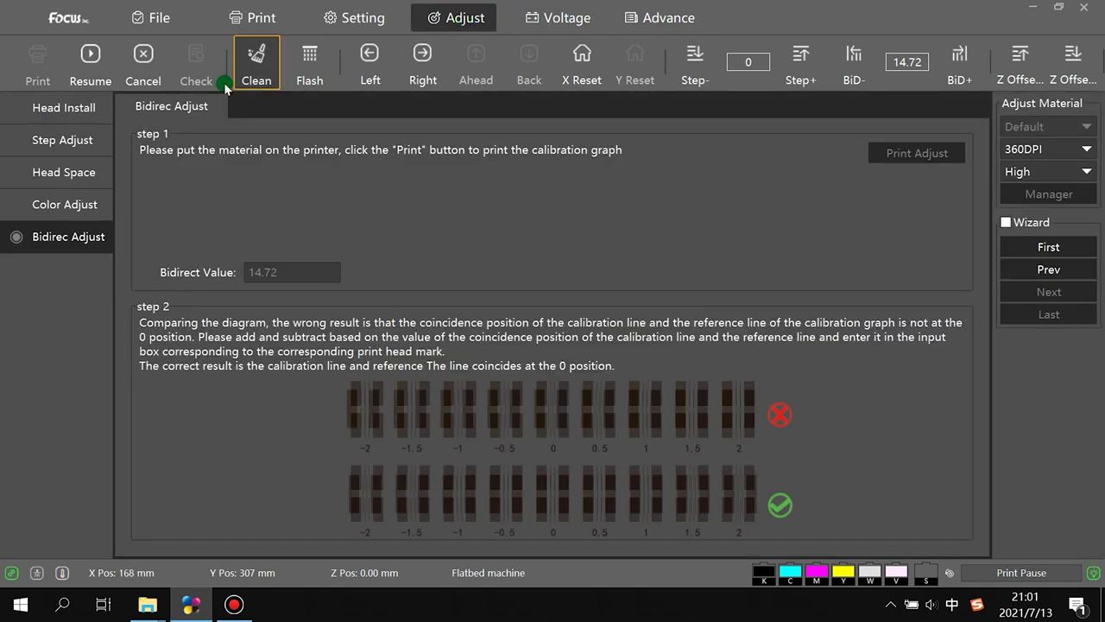
left_click(61, 207)
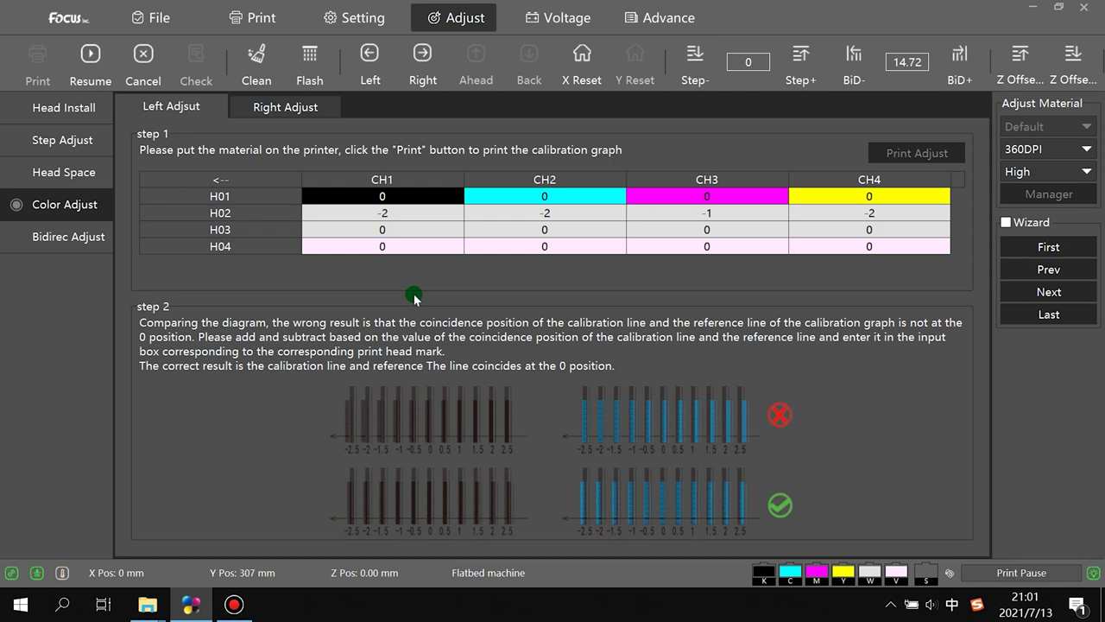
left_click(69, 175)
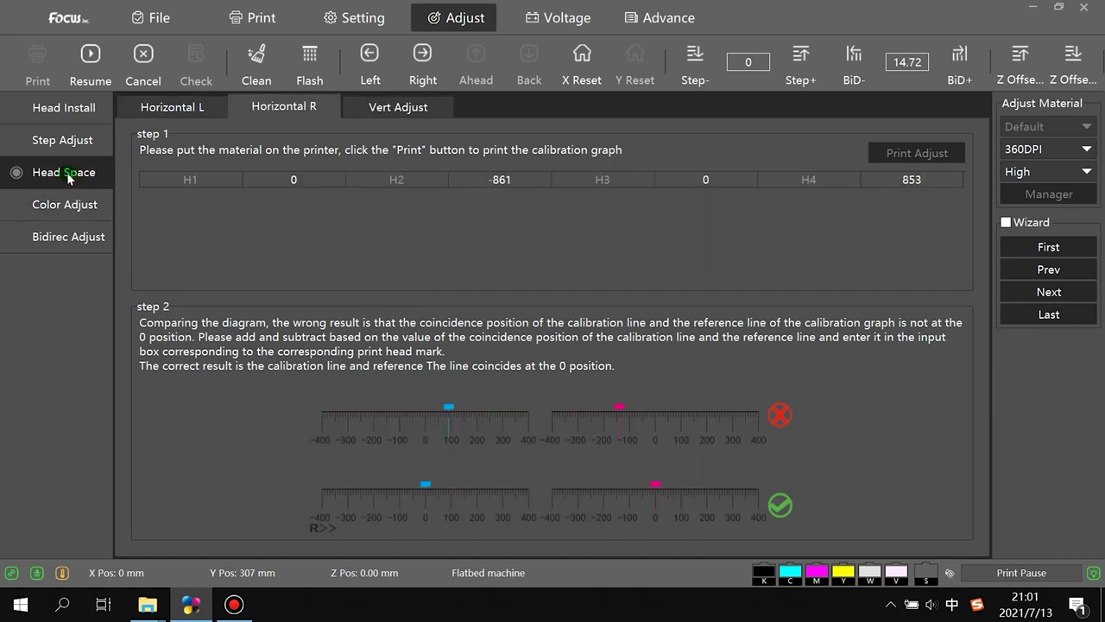
left_click(76, 209)
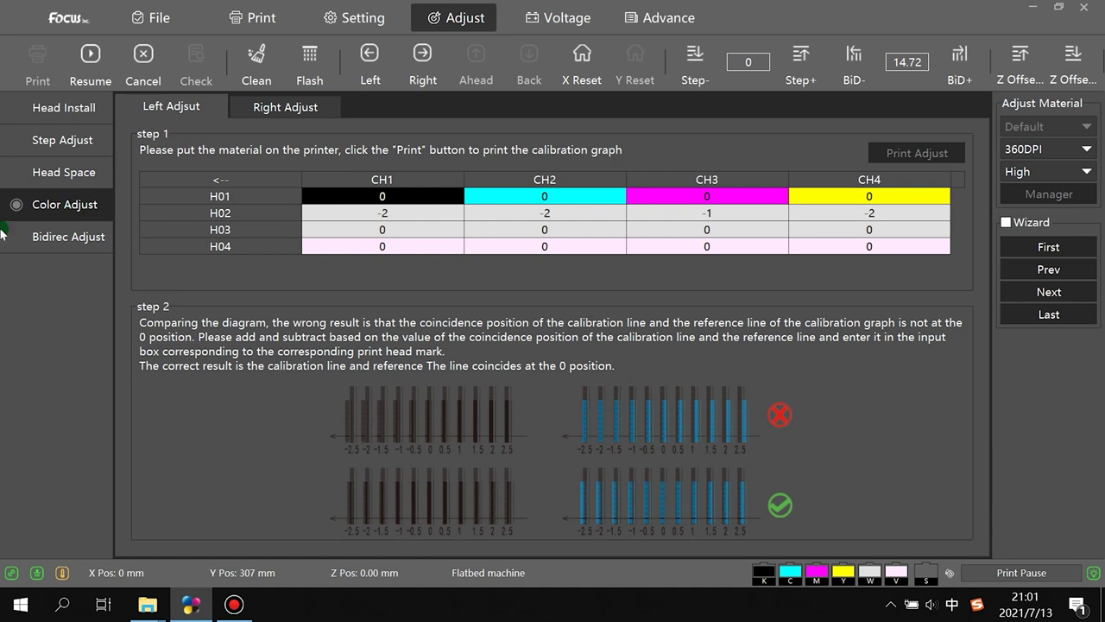
Step: Examine the left and right color adjustment tables and the CH1 entries of H02 and H03 in the left one
left_click(301, 106)
left_click(194, 108)
left_click(264, 106)
left_click(183, 106)
left_click(401, 227)
left_click(396, 212)
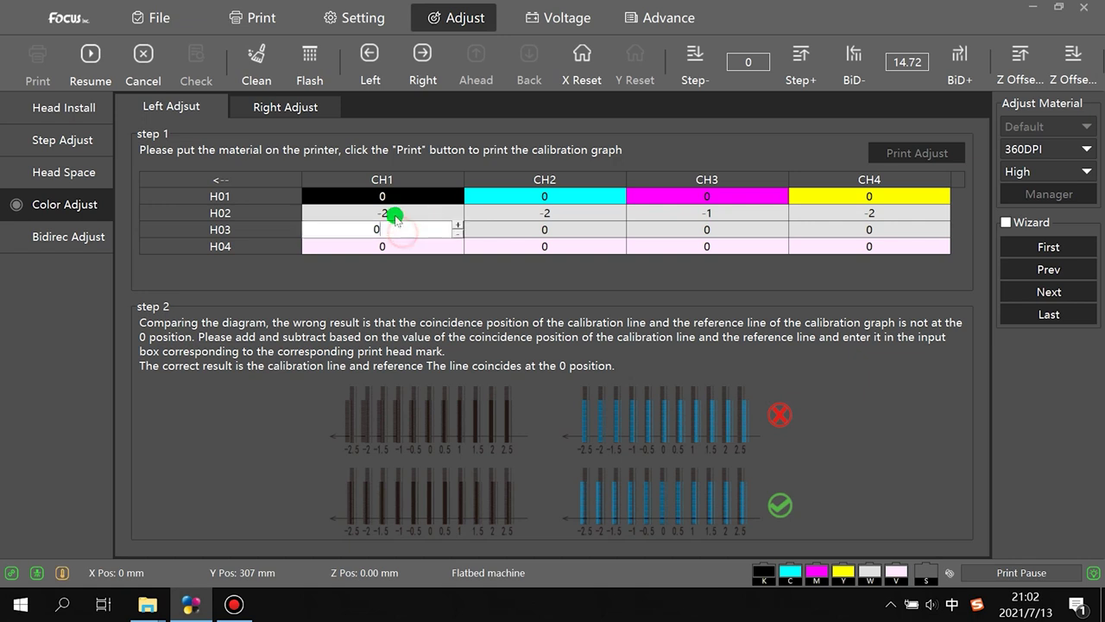
key("Return")
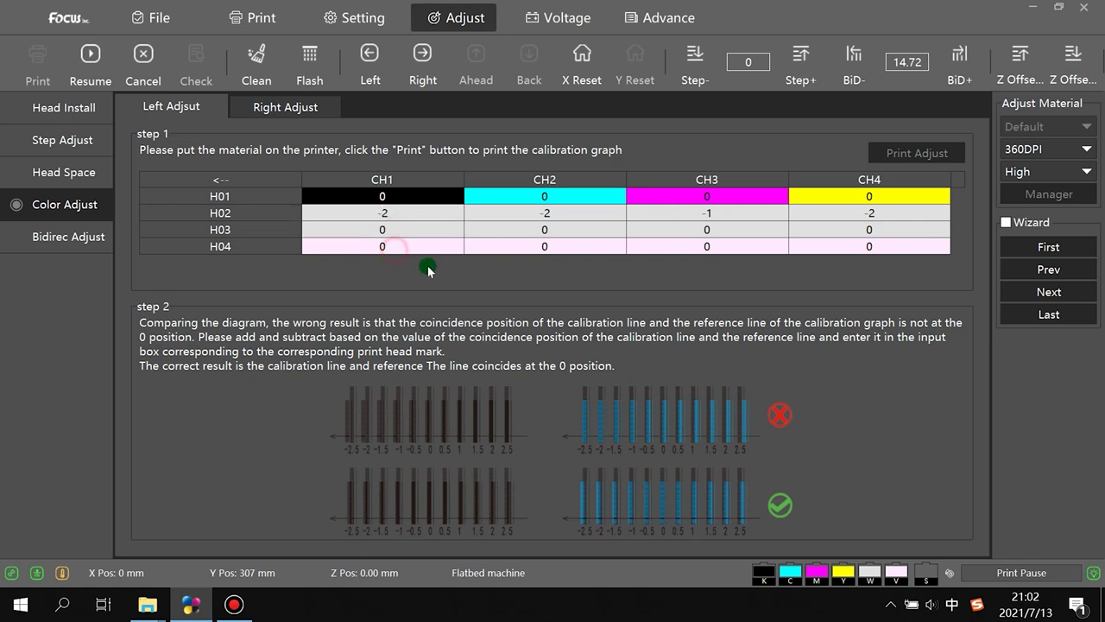
Step: Compare the color offsets of the left and right adjustment tables repeatedly, ending on the right one
left_click(285, 111)
left_click(174, 108)
left_click(300, 112)
left_click(186, 107)
left_click(275, 107)
left_click(201, 107)
left_click(283, 106)
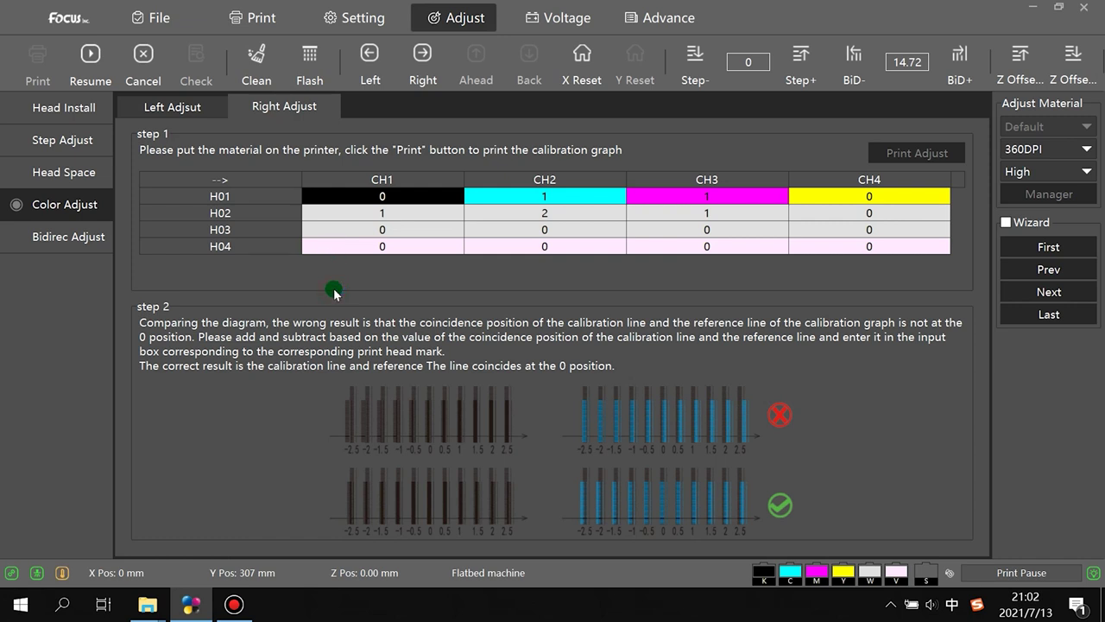
mouse_move(243, 611)
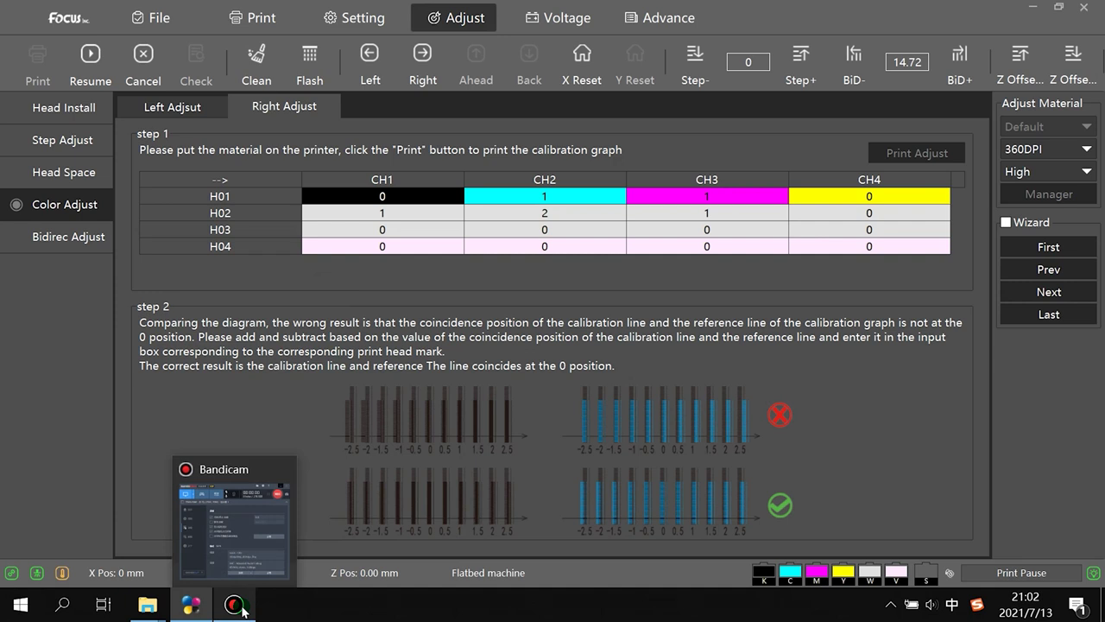
Step: Examine the Bidirect Value on the bidirectional adjustment page along with its BiD- and BiD+ controls and calibration graph printing
left_click(85, 242)
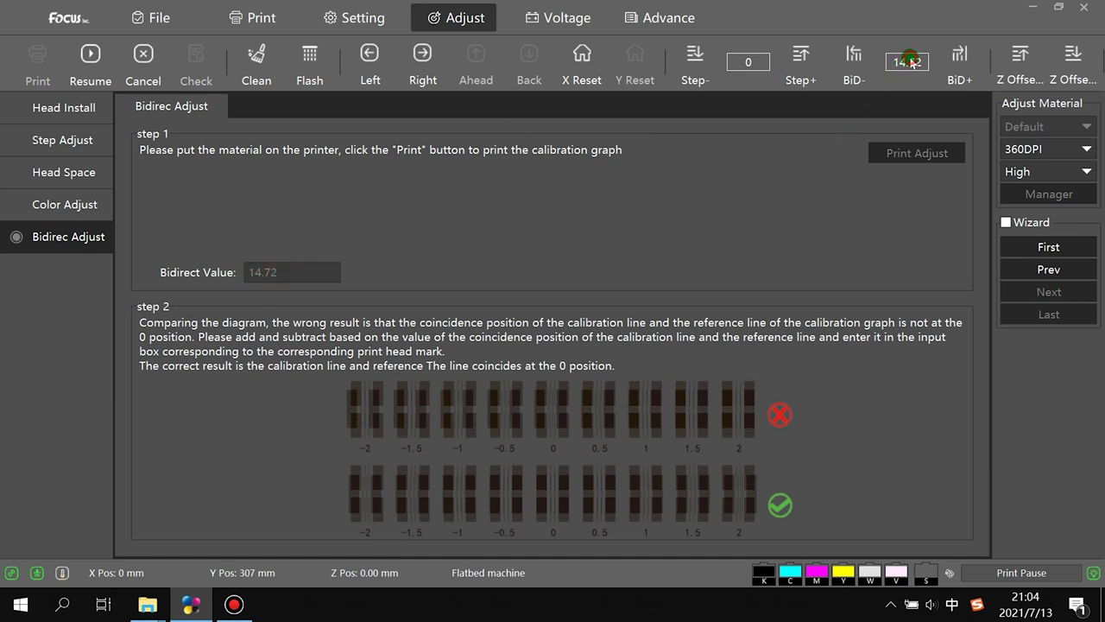
left_click(861, 83)
left_click(952, 83)
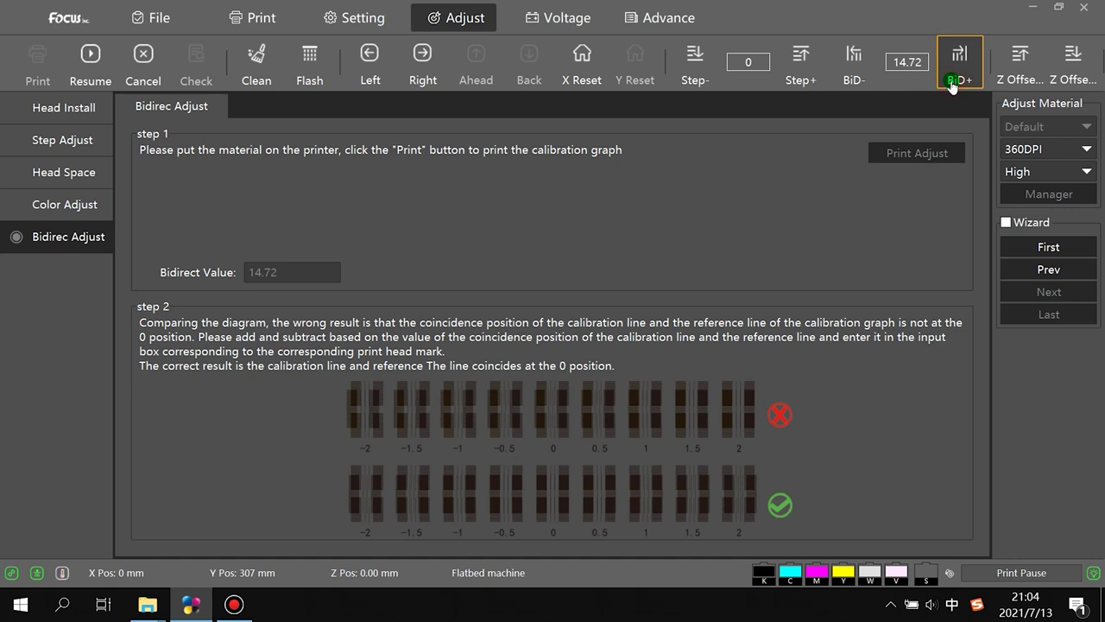
left_click(285, 208)
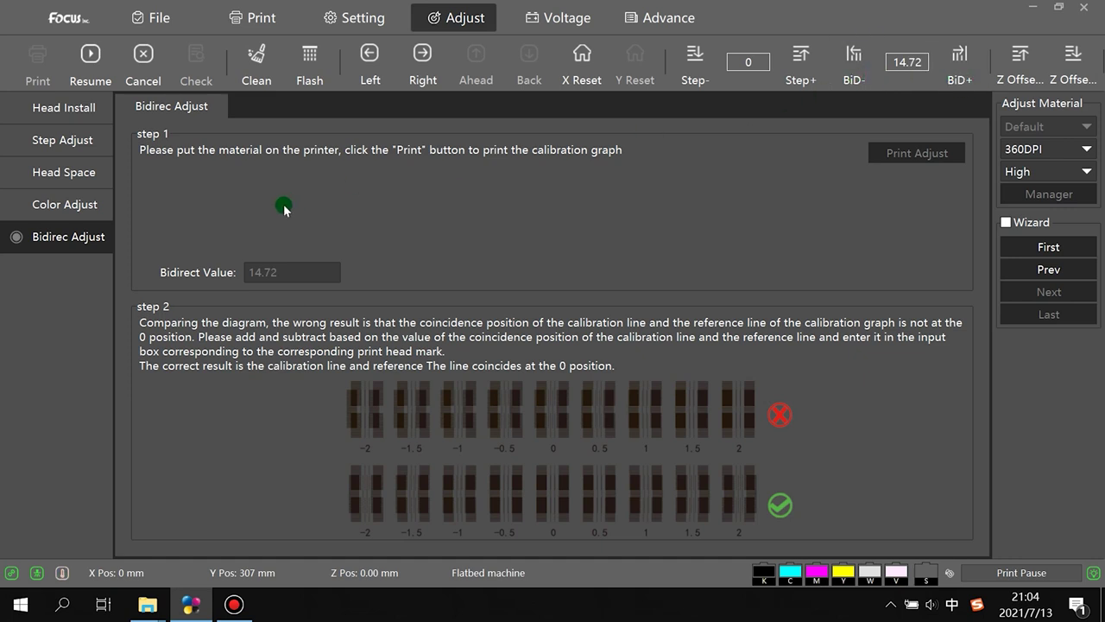
left_click(270, 268)
left_click(953, 160)
Step: Examine the CH2 and CH3 offsets of H01 and H02 in the right color adjustment table
left_click(64, 208)
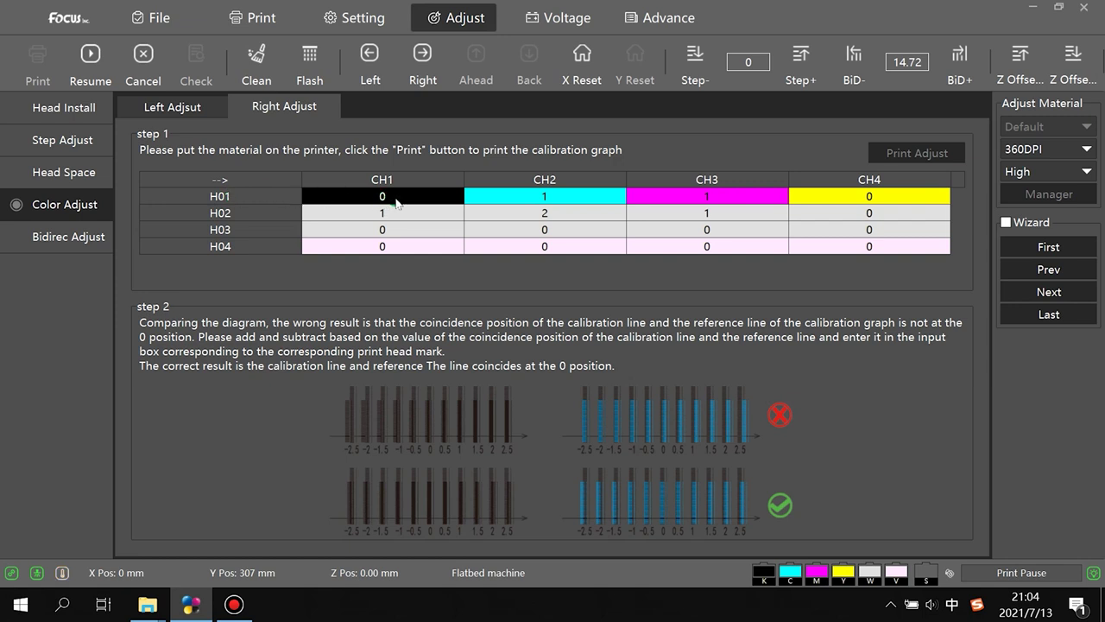
double_click(726, 199)
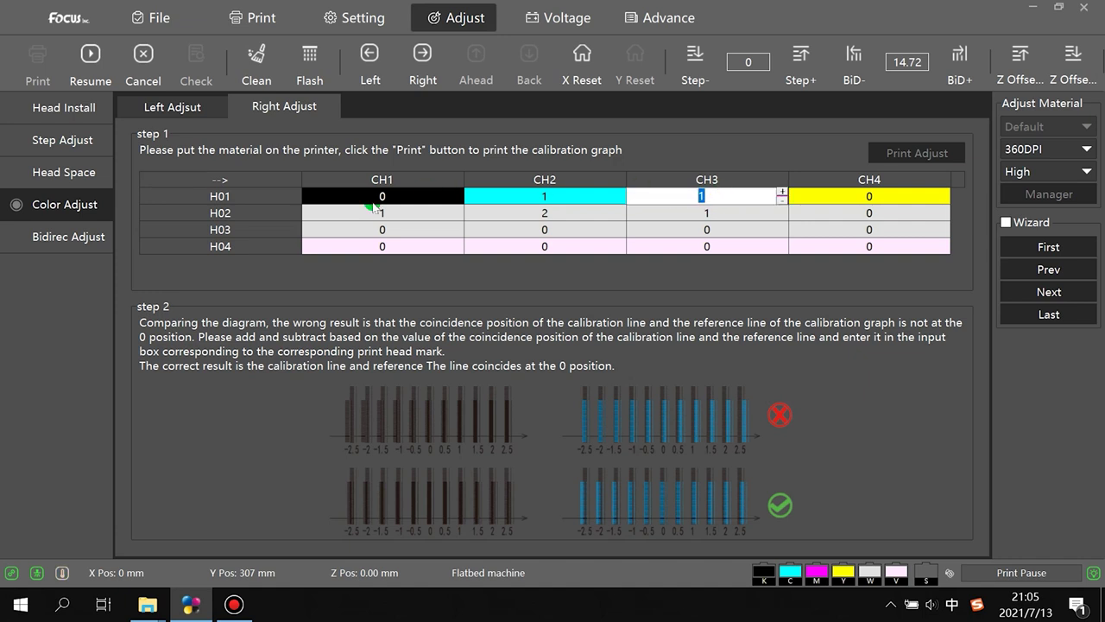
left_click(717, 197)
left_click(733, 218)
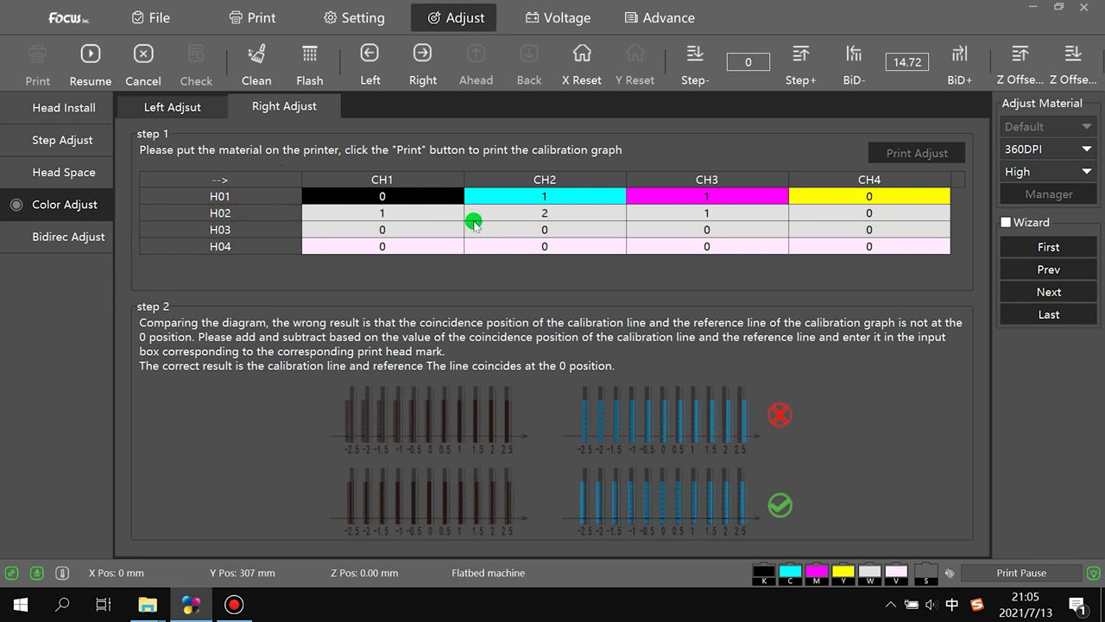
left_click(523, 213)
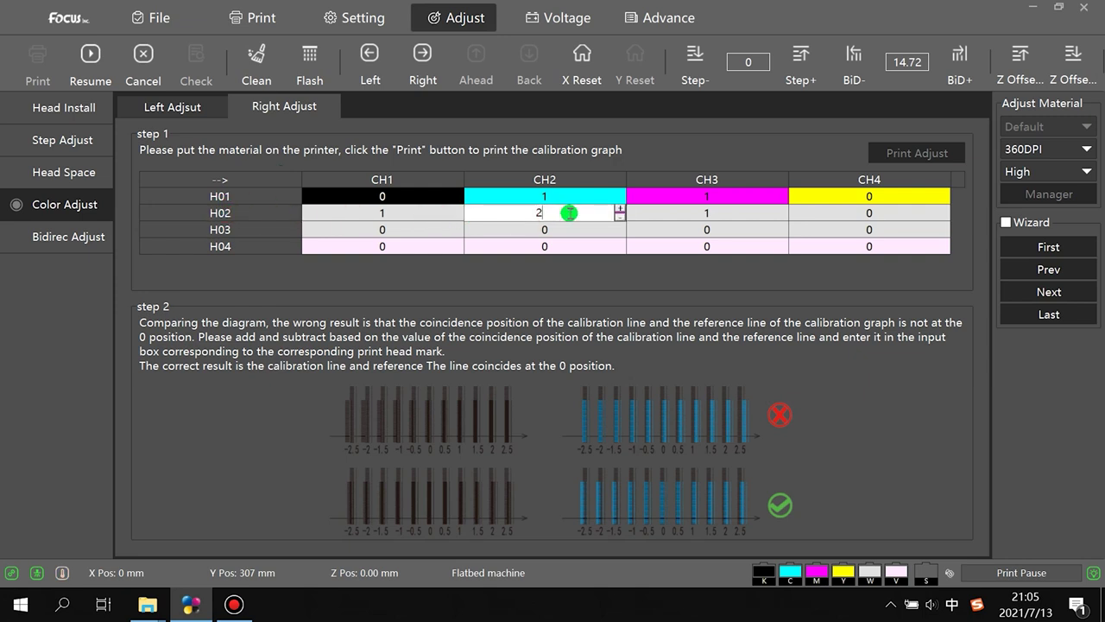
Step: Examine the H03 and H04 offsets in the right color adjustment table and compare it with the left table
left_click(257, 229)
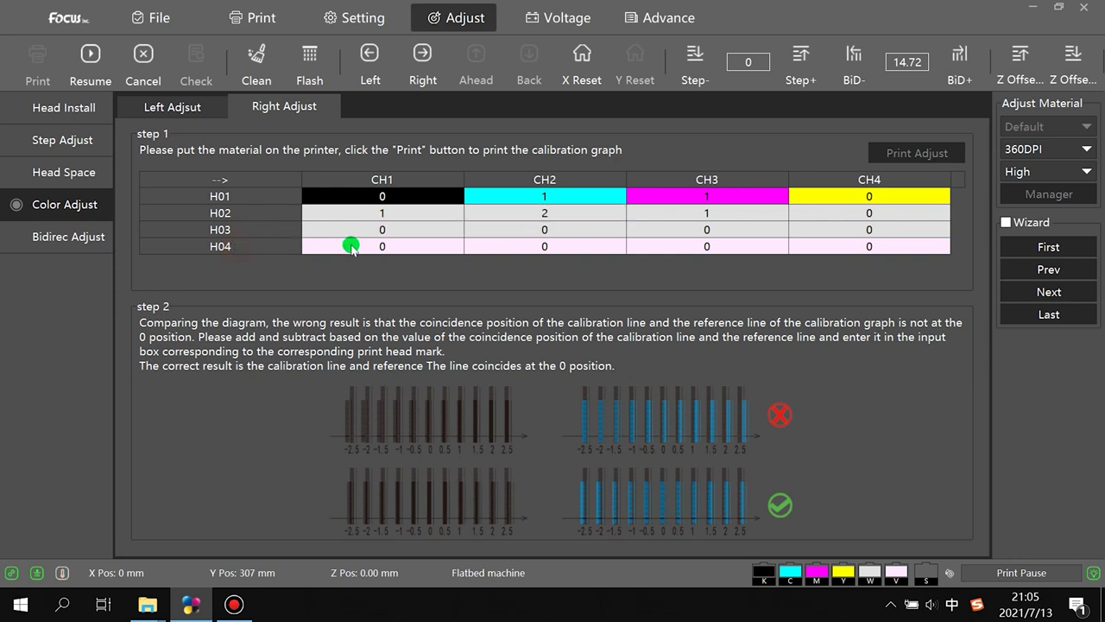
left_click(385, 248)
left_click(498, 246)
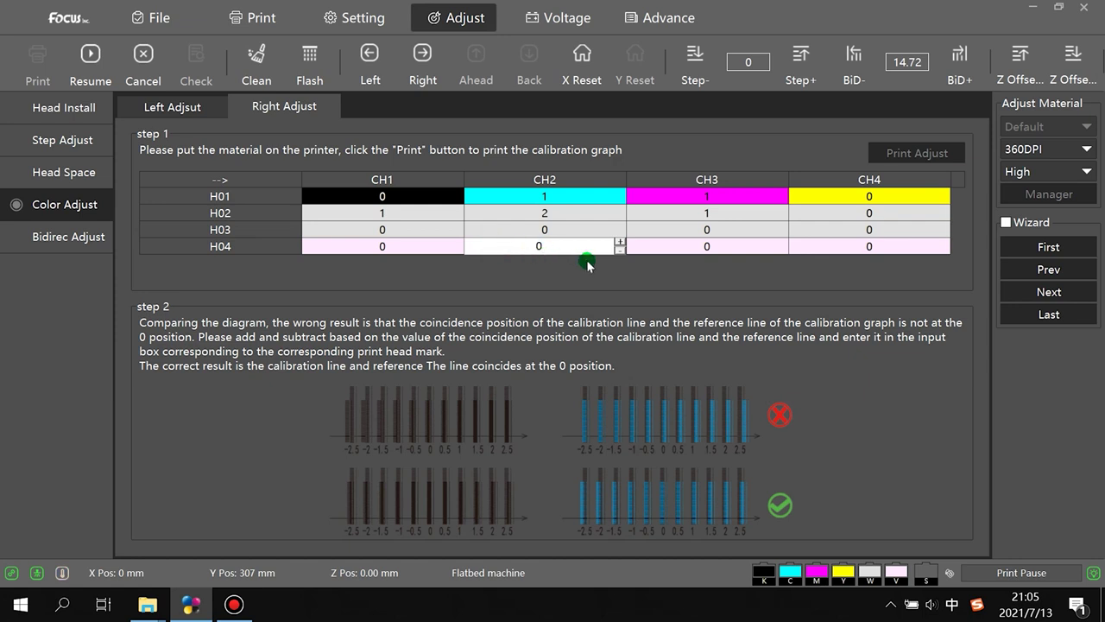
left_click(175, 113)
left_click(242, 107)
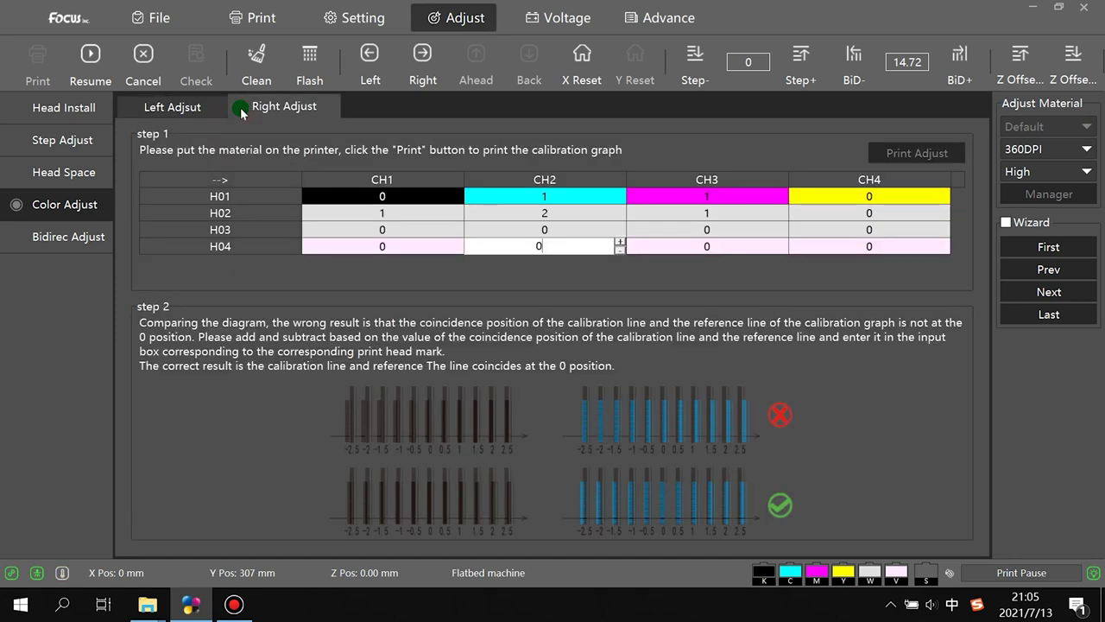
left_click(382, 238)
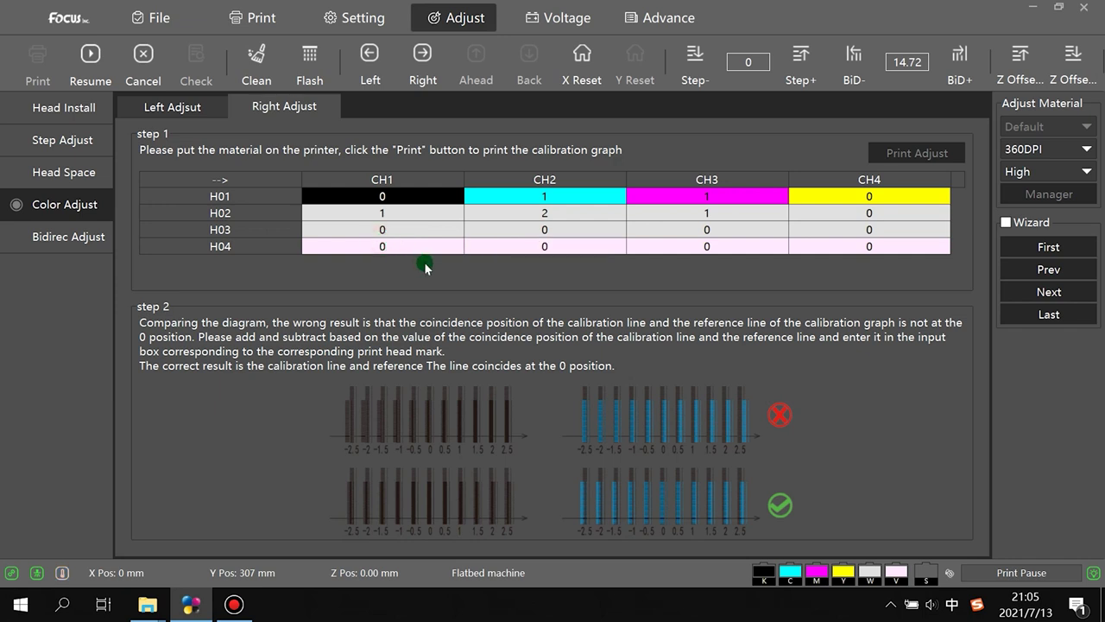
left_click(401, 185)
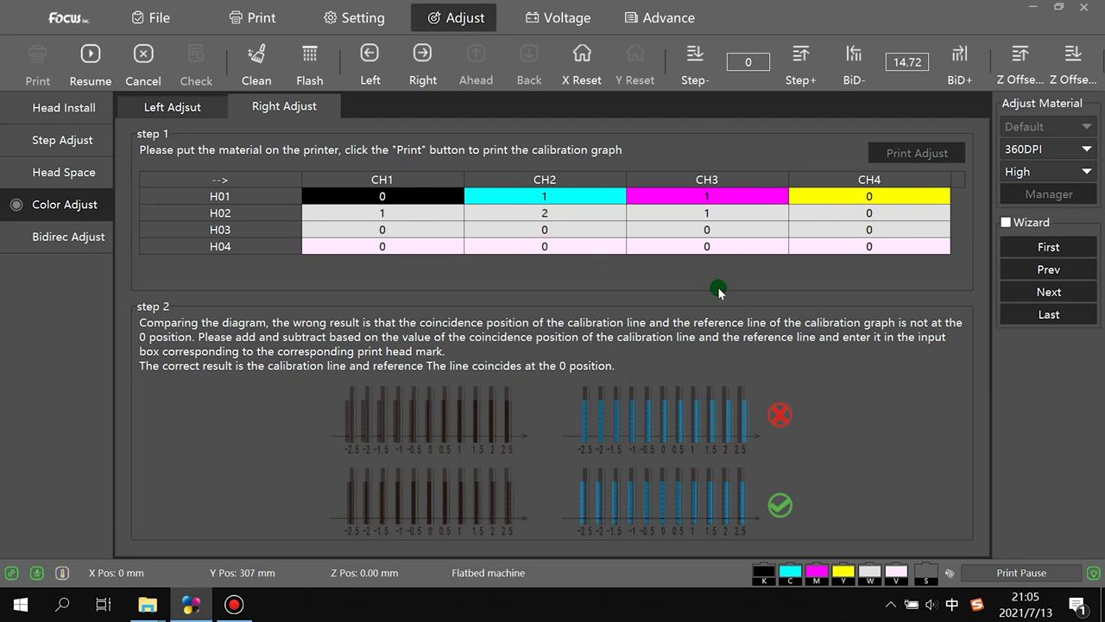